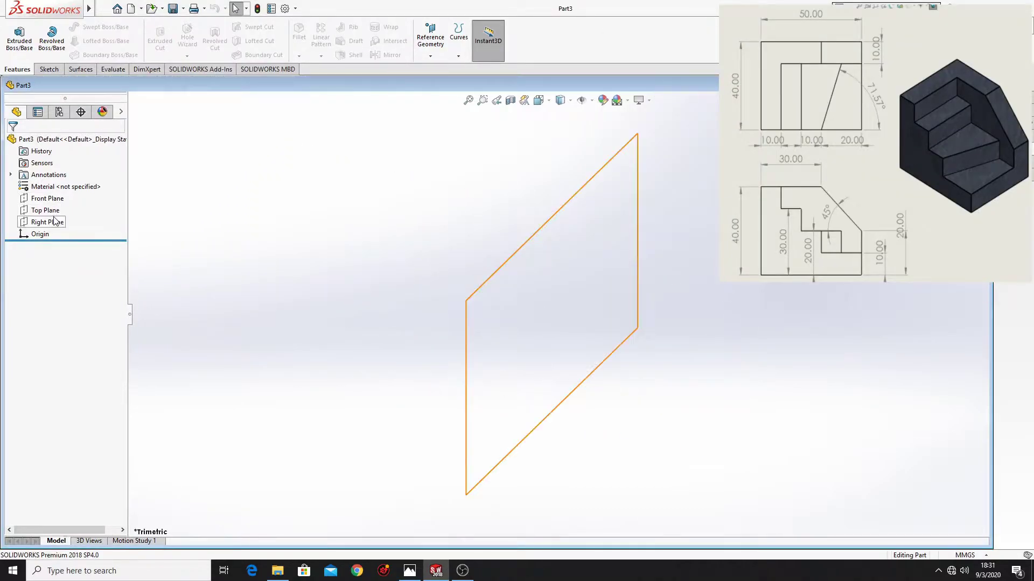
# - Draw a center rectangle at the origin in a new Top Plane sketch
pyautogui.click(45, 210)
pyautogui.click(64, 196)
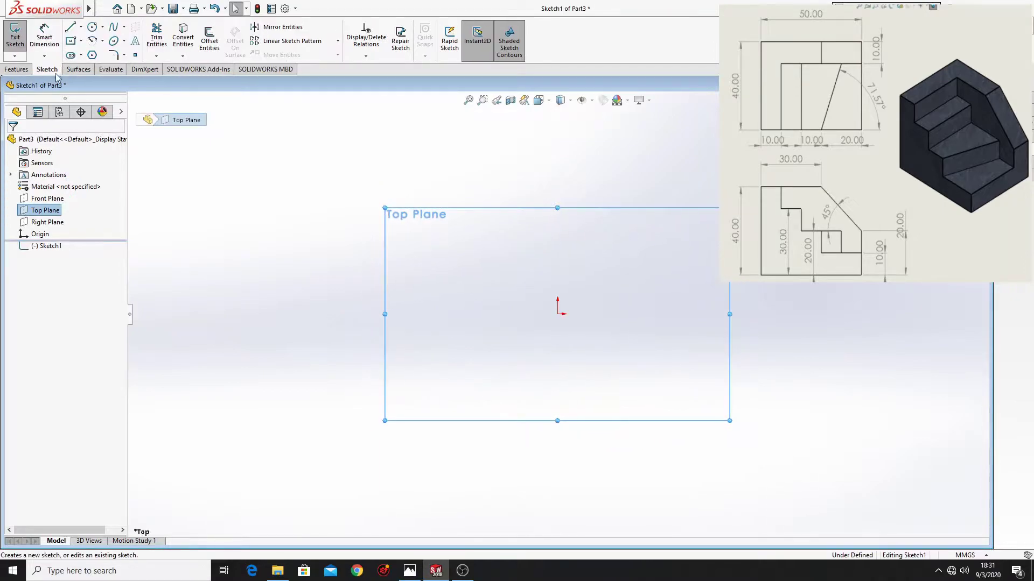
pyautogui.click(71, 40)
pyautogui.click(557, 312)
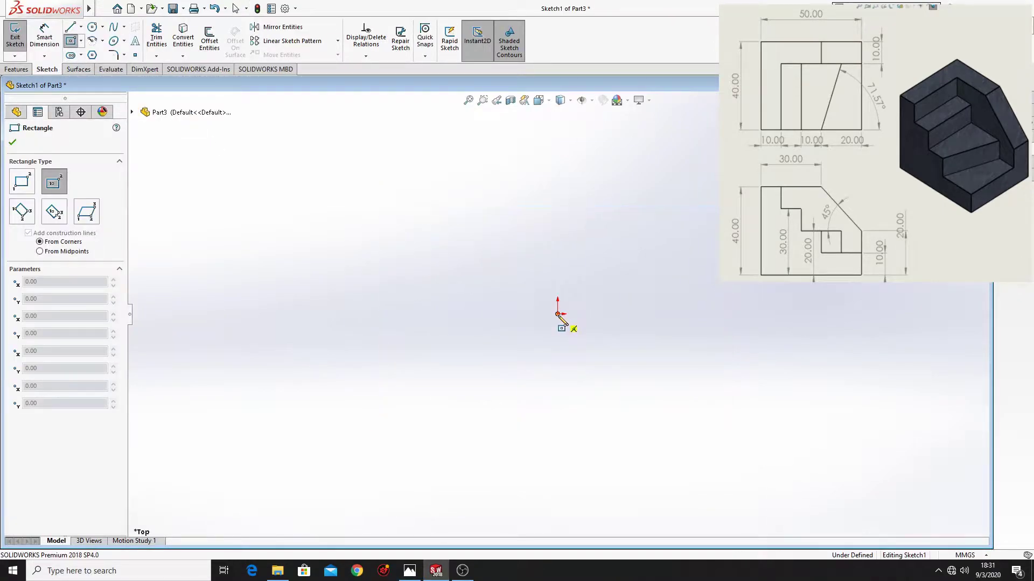
pyautogui.click(661, 380)
pyautogui.rightClick(375, 288)
pyautogui.click(388, 295)
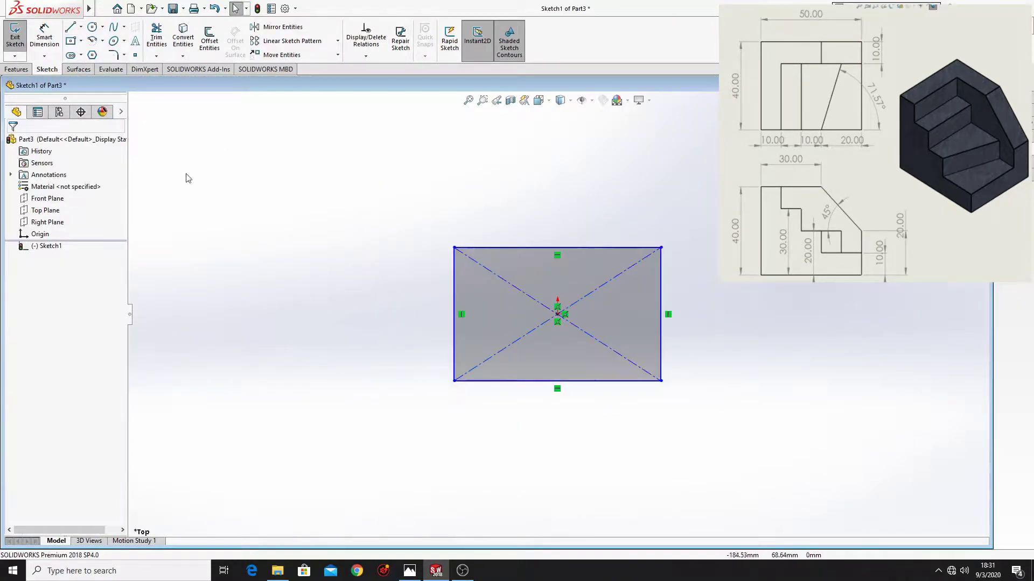
# - Dimension the rectangle 40 mm tall and 50 mm wide
pyautogui.click(46, 38)
pyautogui.click(454, 294)
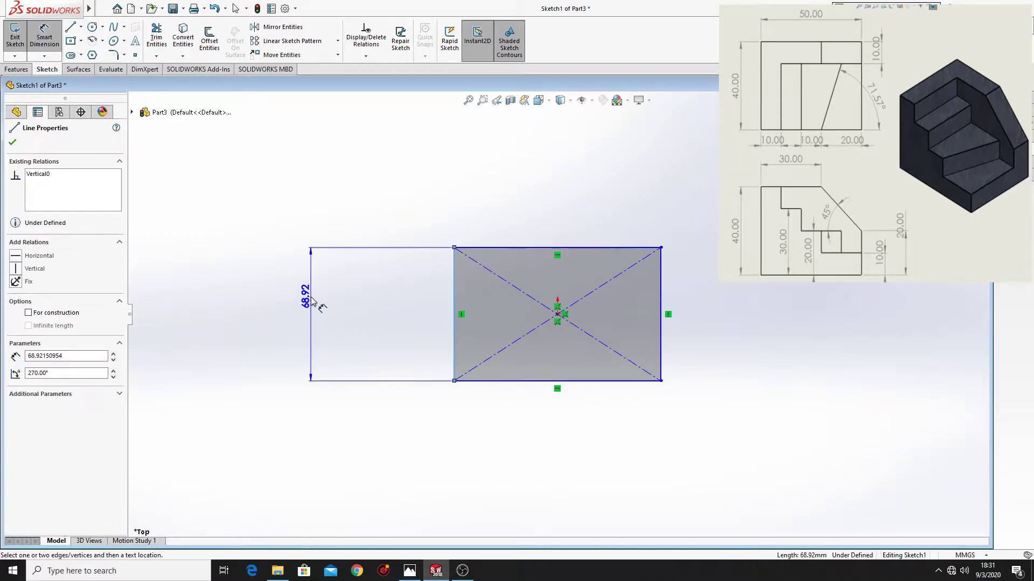
pyautogui.click(322, 307)
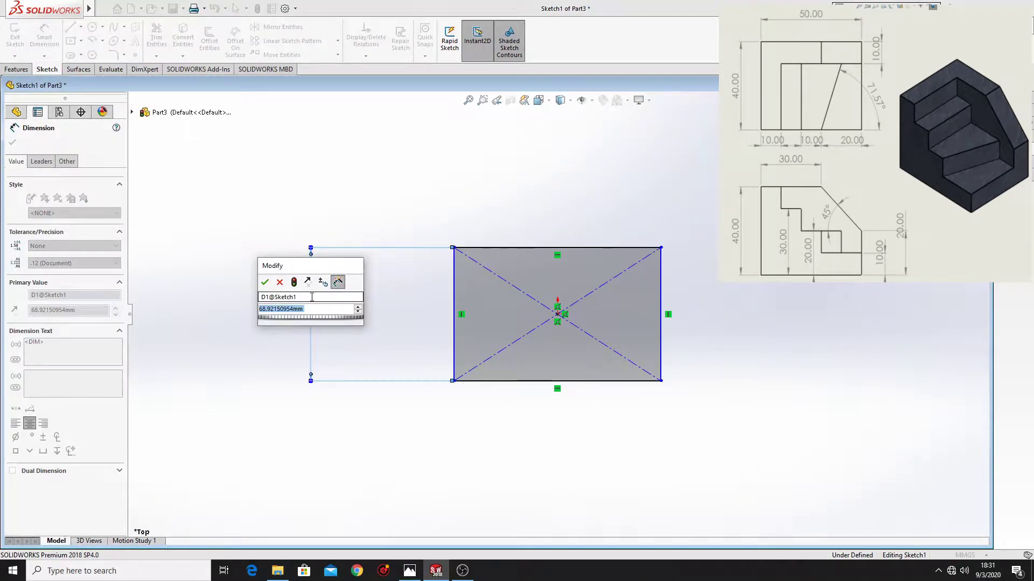
pyautogui.write('40')
pyautogui.press('Return')
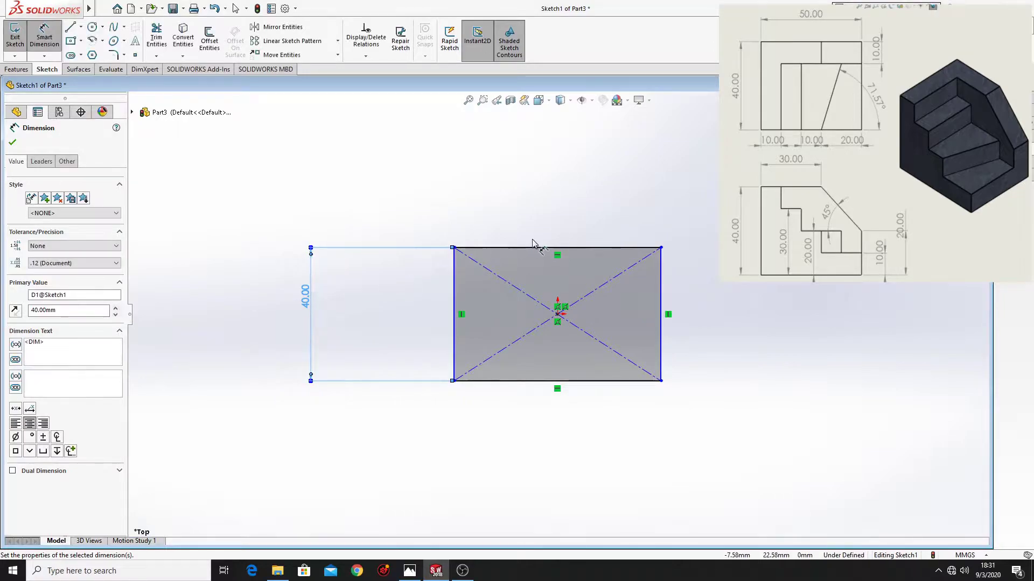
pyautogui.click(530, 246)
pyautogui.click(518, 212)
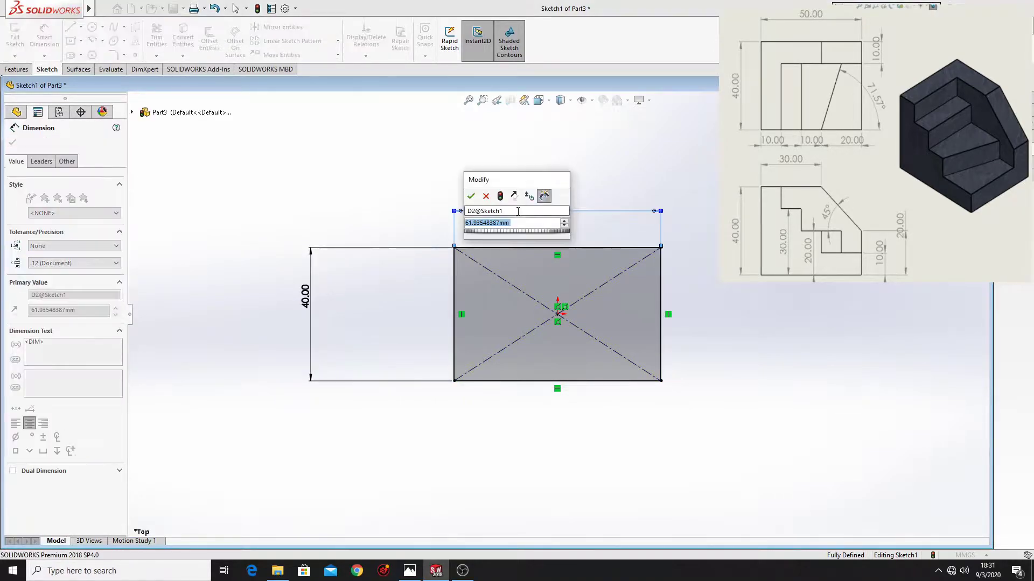
pyautogui.write('50')
pyautogui.press('Return')
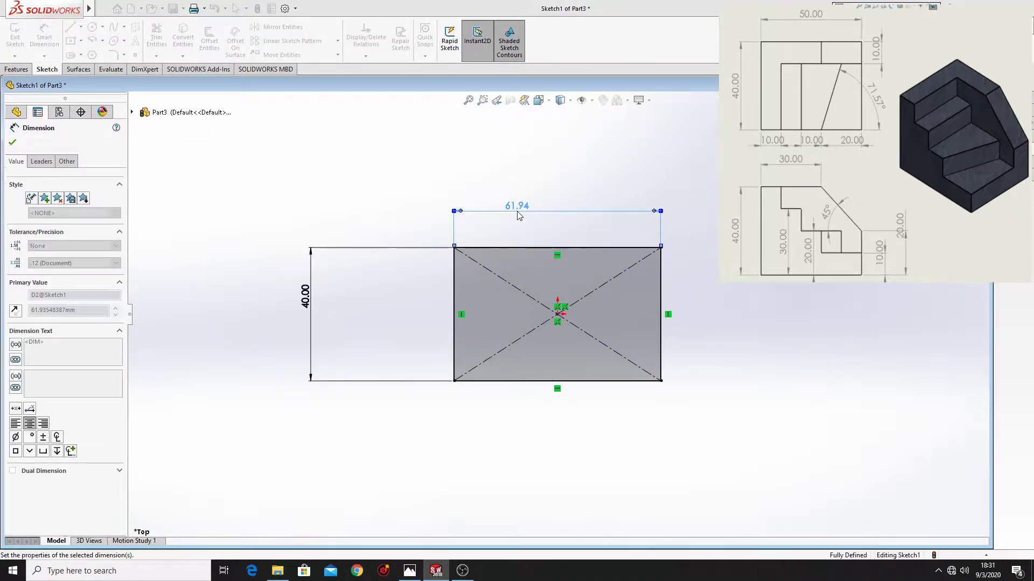
pyautogui.rightClick(265, 183)
# - Extrude the 50×40 rectangle 40 mm (Blind) and select the block's front face
pyautogui.click(291, 191)
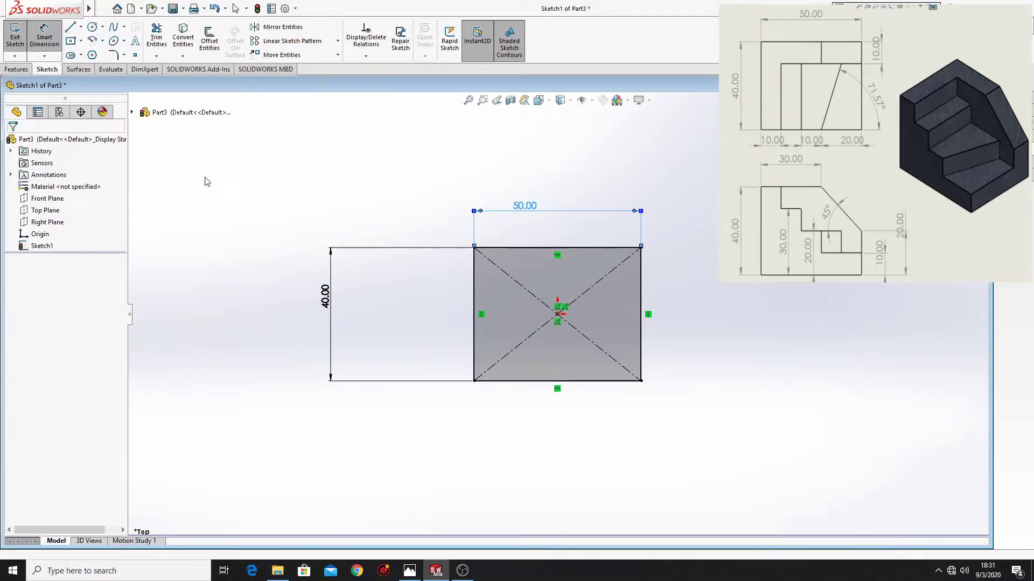
pyautogui.click(19, 70)
pyautogui.click(20, 40)
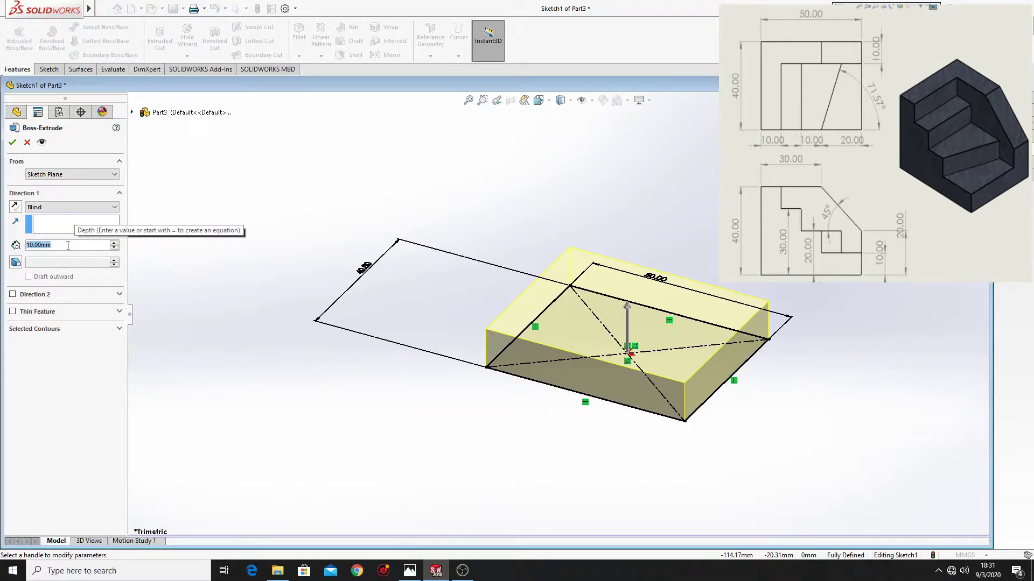
pyautogui.write('40')
pyautogui.press('Return')
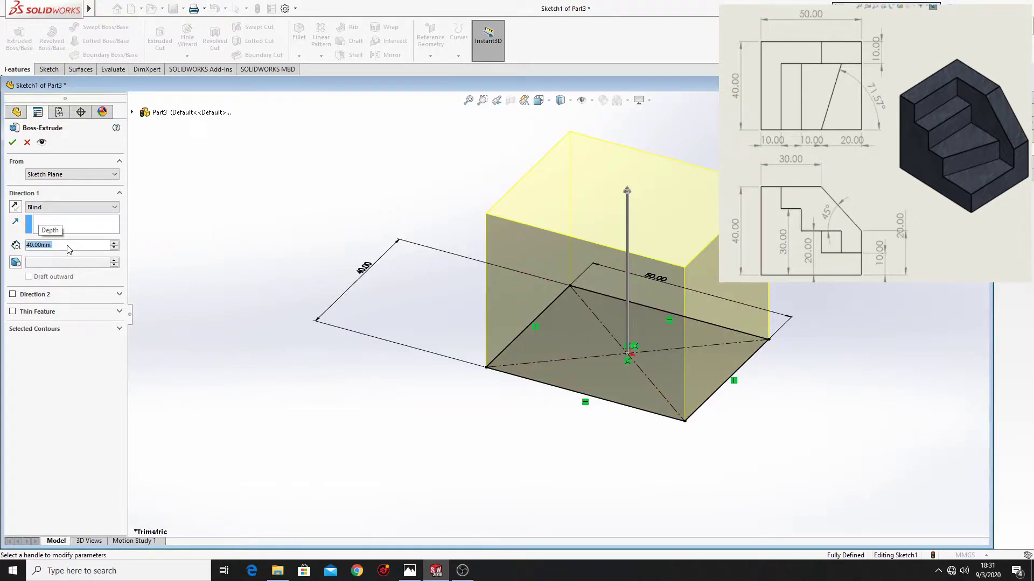
pyautogui.click(13, 143)
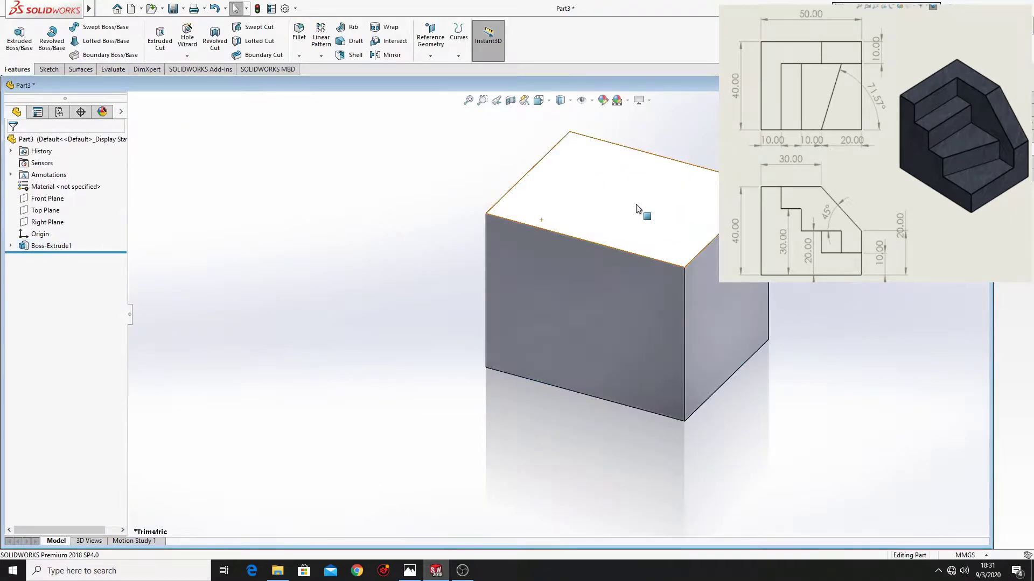
pyautogui.click(575, 298)
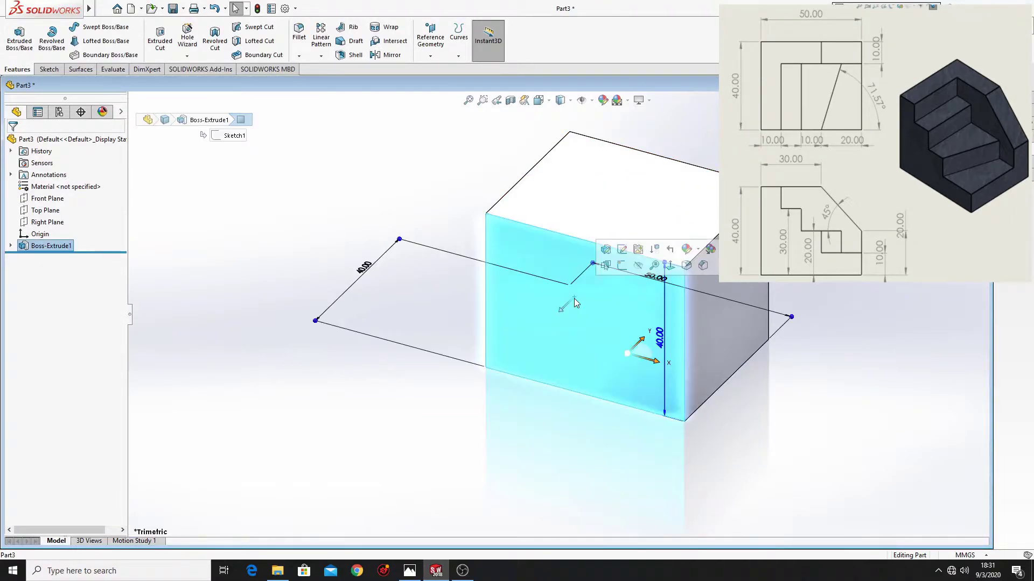
# - Sketch a closed two-step line profile across the top of the front face
pyautogui.click(601, 332)
pyautogui.click(648, 284)
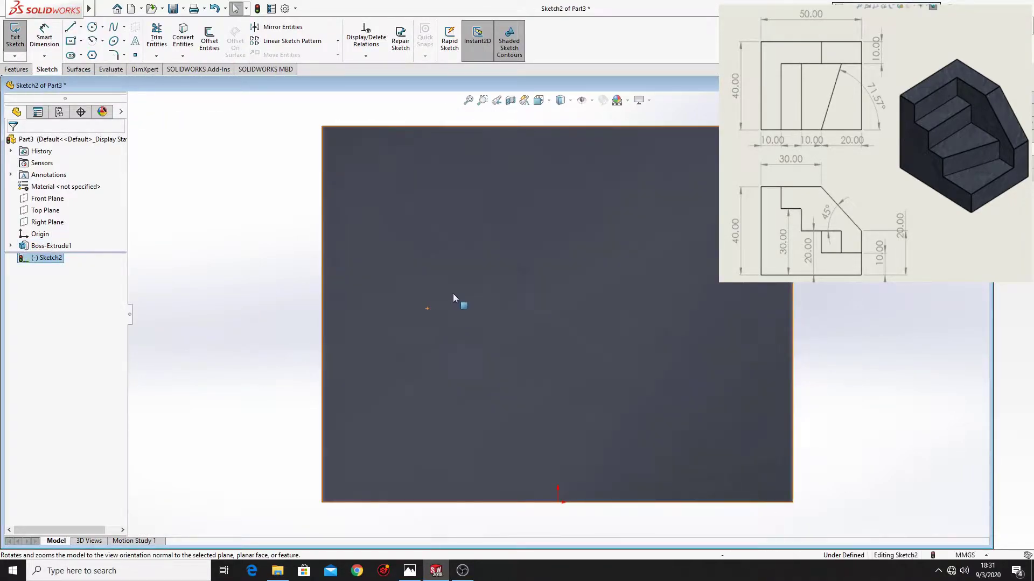
pyautogui.click(72, 28)
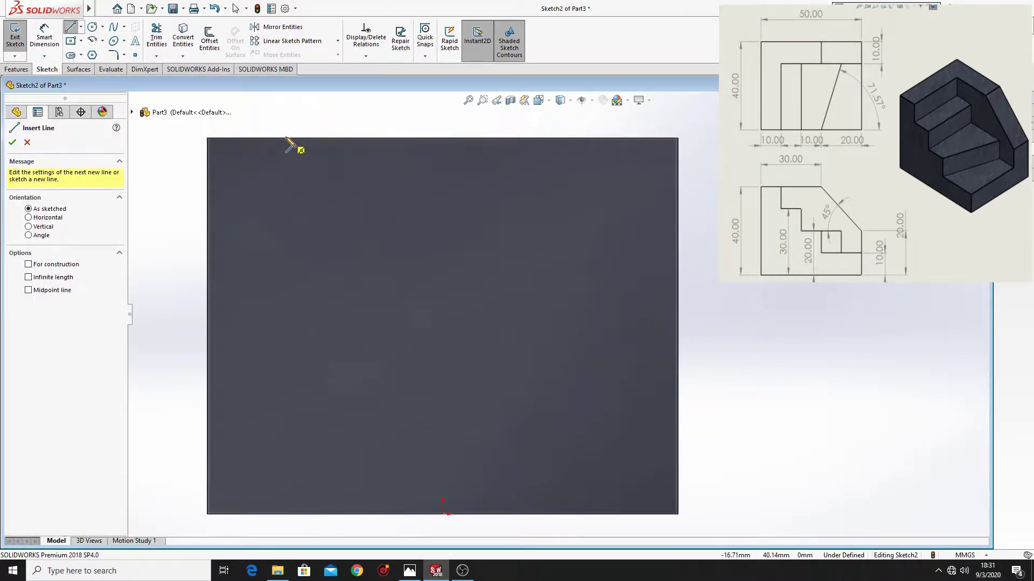
pyautogui.click(285, 144)
pyautogui.click(285, 203)
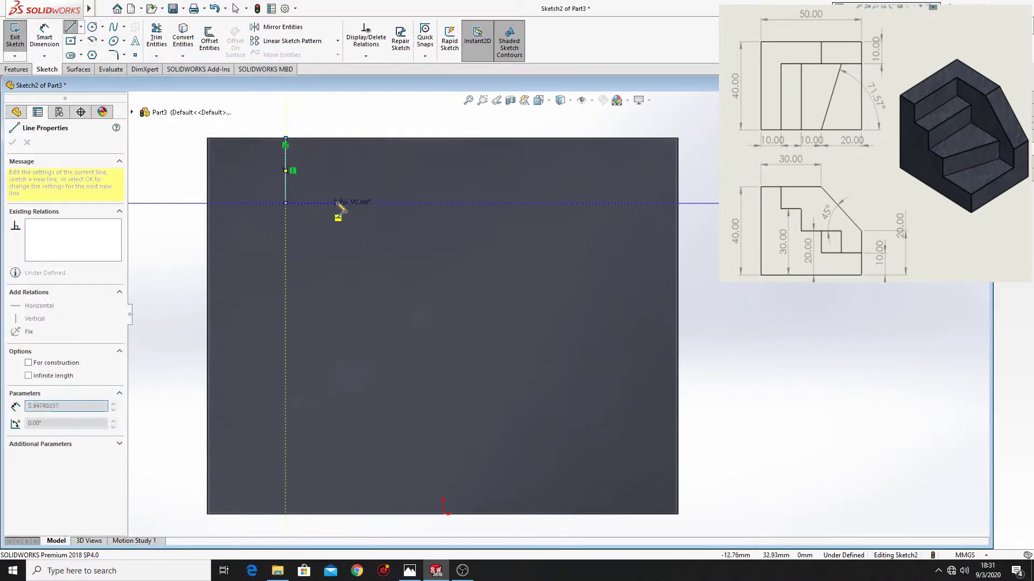
pyautogui.click(365, 202)
pyautogui.click(364, 267)
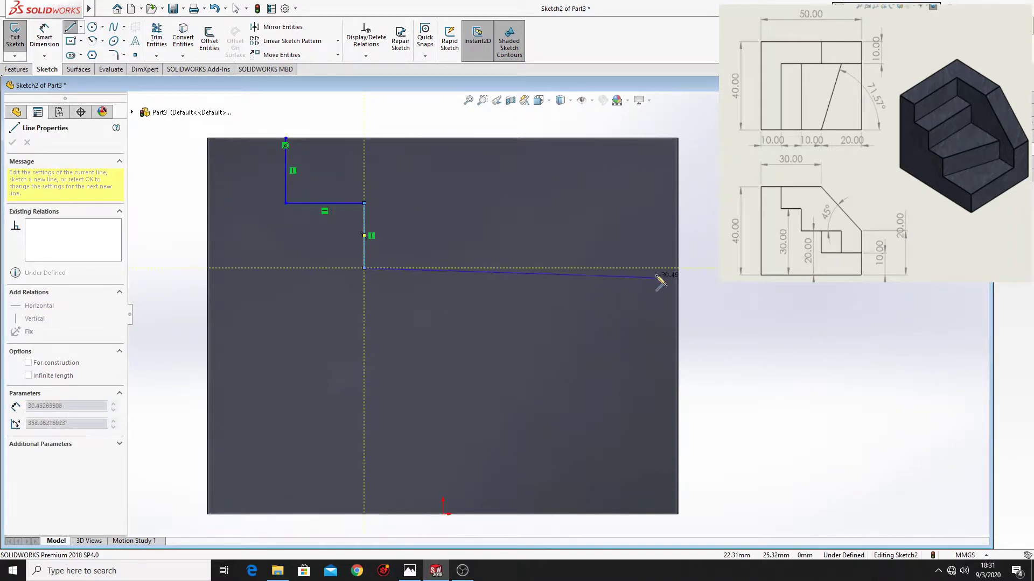
pyautogui.click(678, 268)
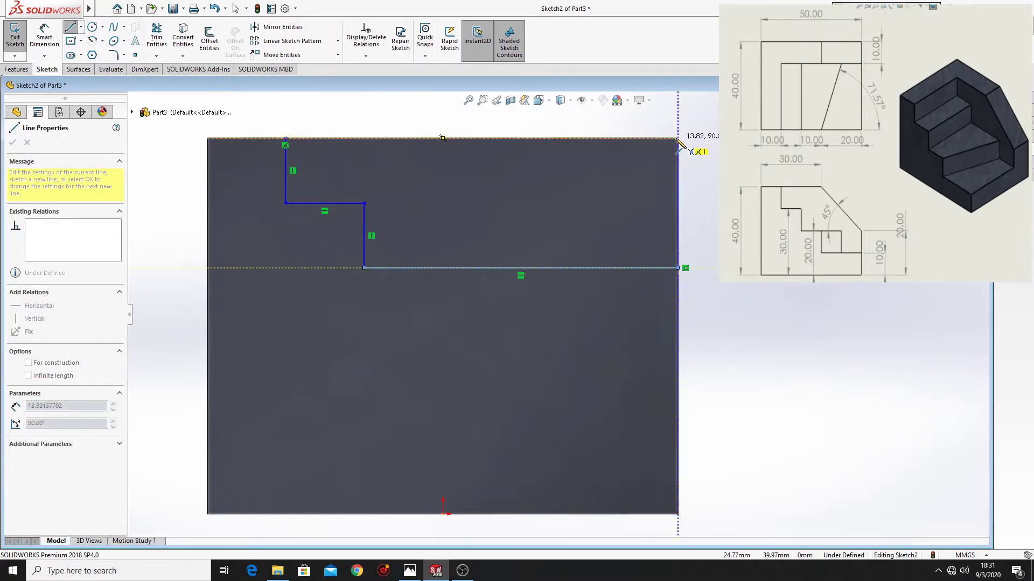
pyautogui.click(678, 137)
pyautogui.click(285, 138)
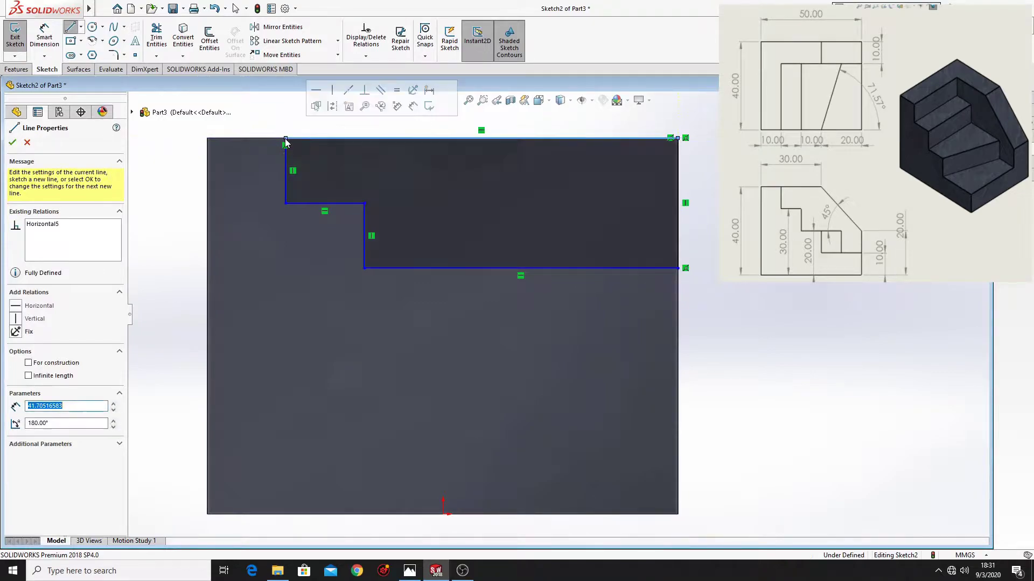
pyautogui.rightClick(257, 114)
# - Dimension the first step 10 mm from the left edge and the lower step 10 mm wide
pyautogui.click(268, 121)
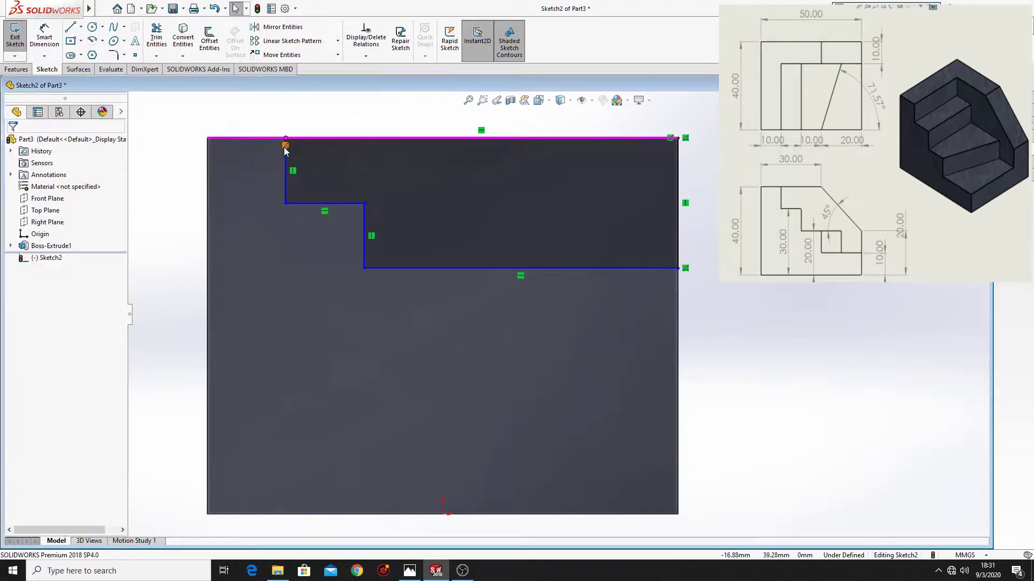
pyautogui.click(44, 38)
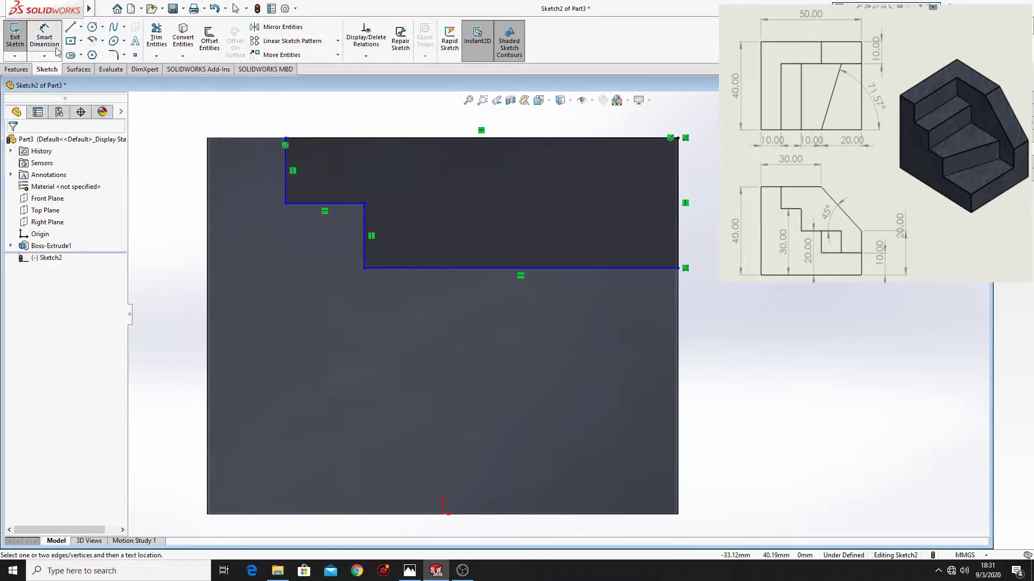
pyautogui.click(284, 181)
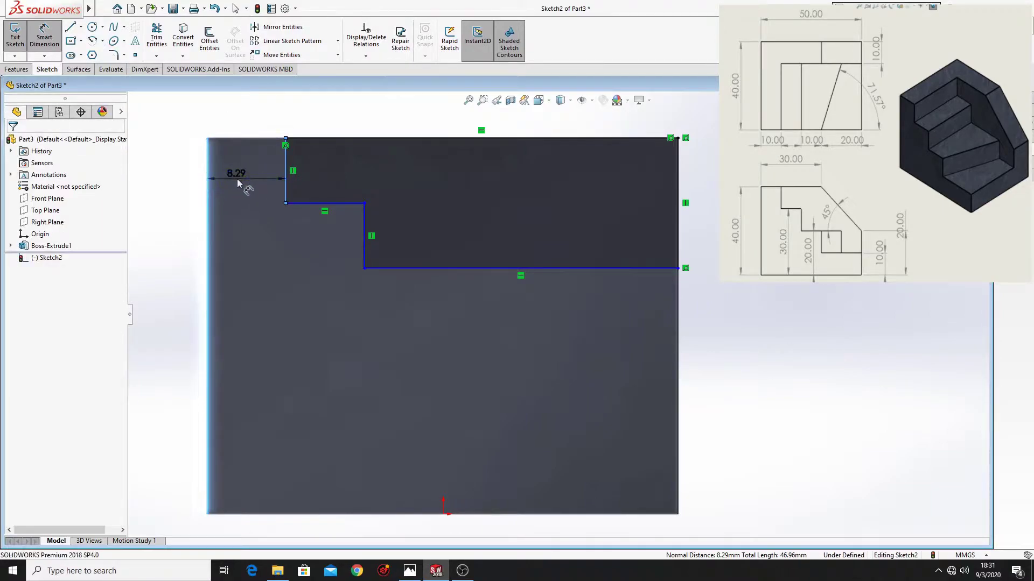
pyautogui.click(236, 178)
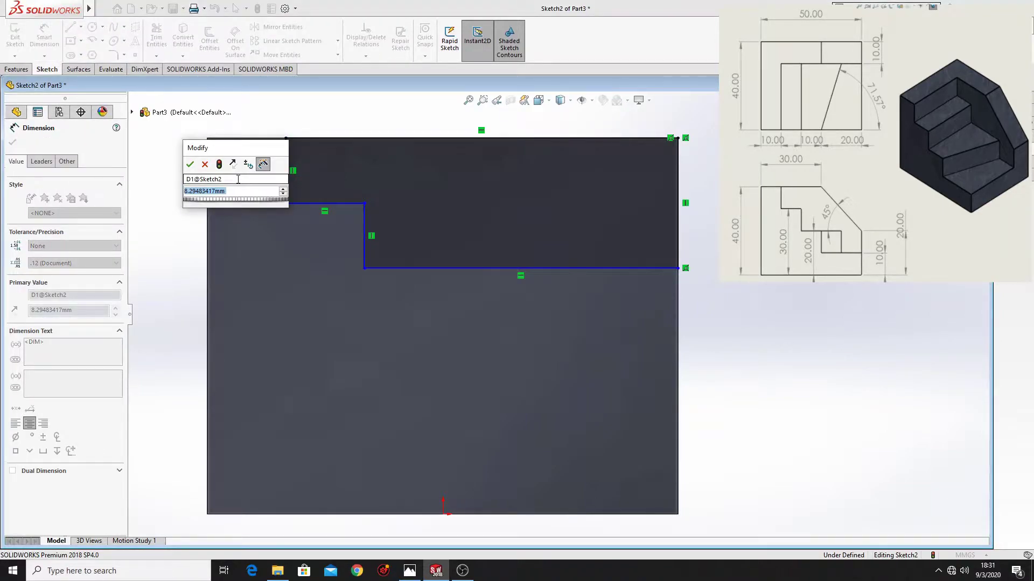
pyautogui.write('10')
pyautogui.press('Return')
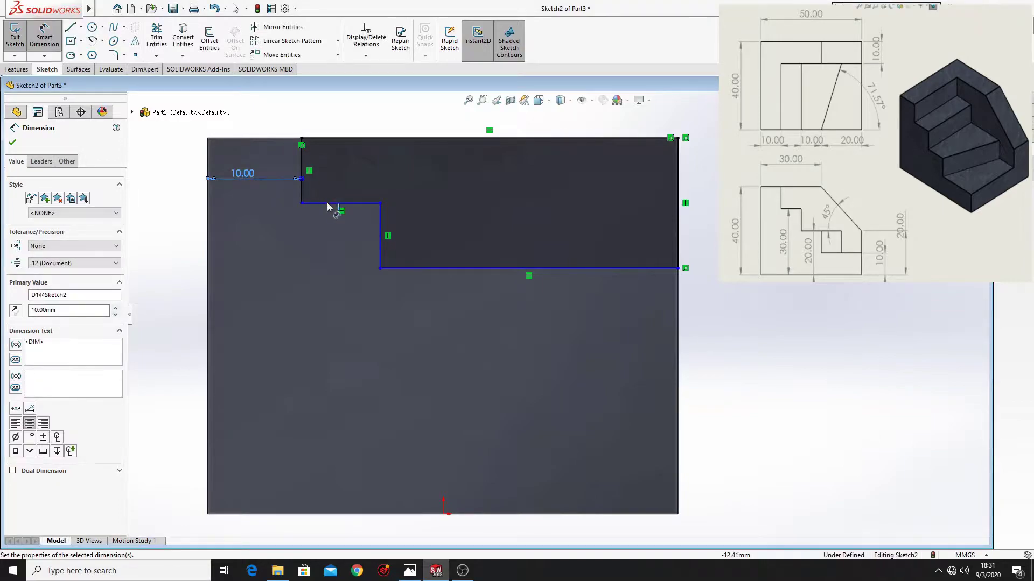
pyautogui.click(322, 204)
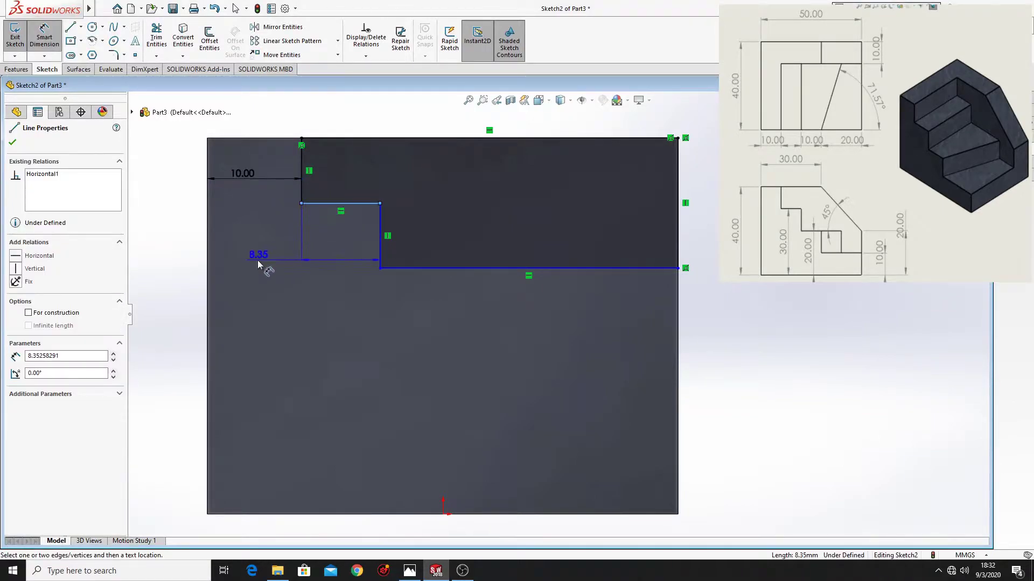
pyautogui.click(249, 254)
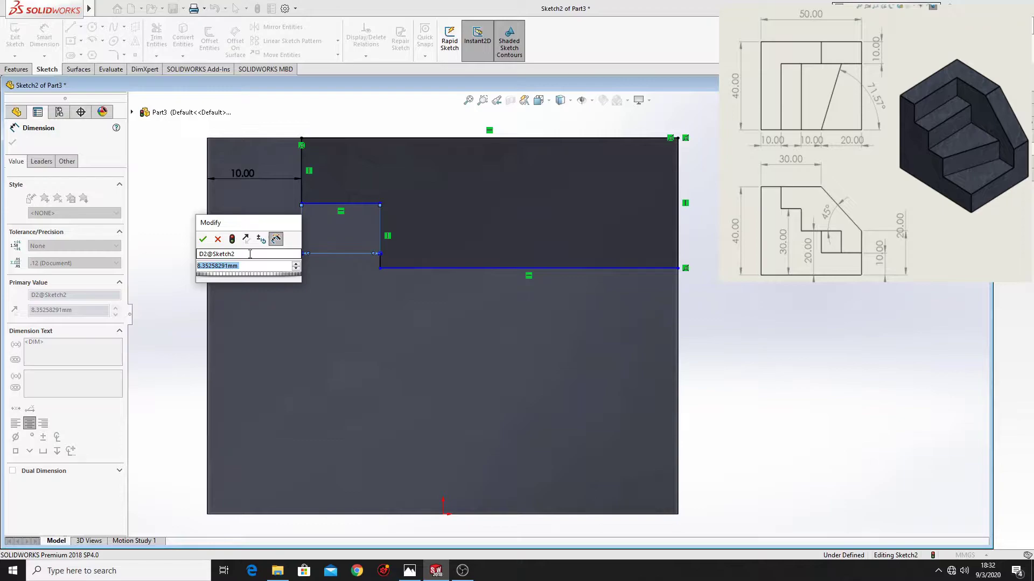
pyautogui.write('10')
pyautogui.press('Return')
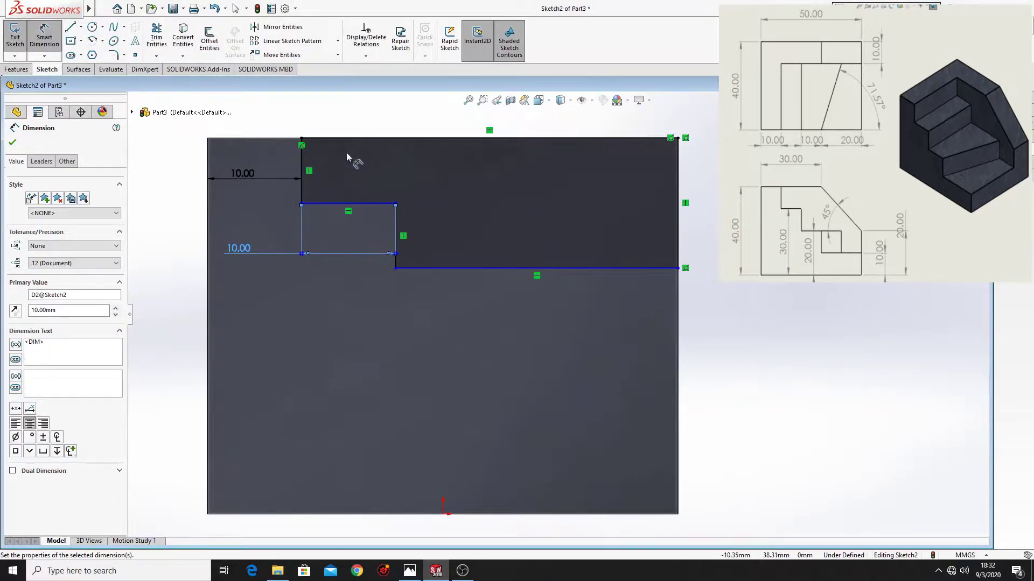
# - Dimension the upper and lower step heights to 10 mm each
pyautogui.click(352, 139)
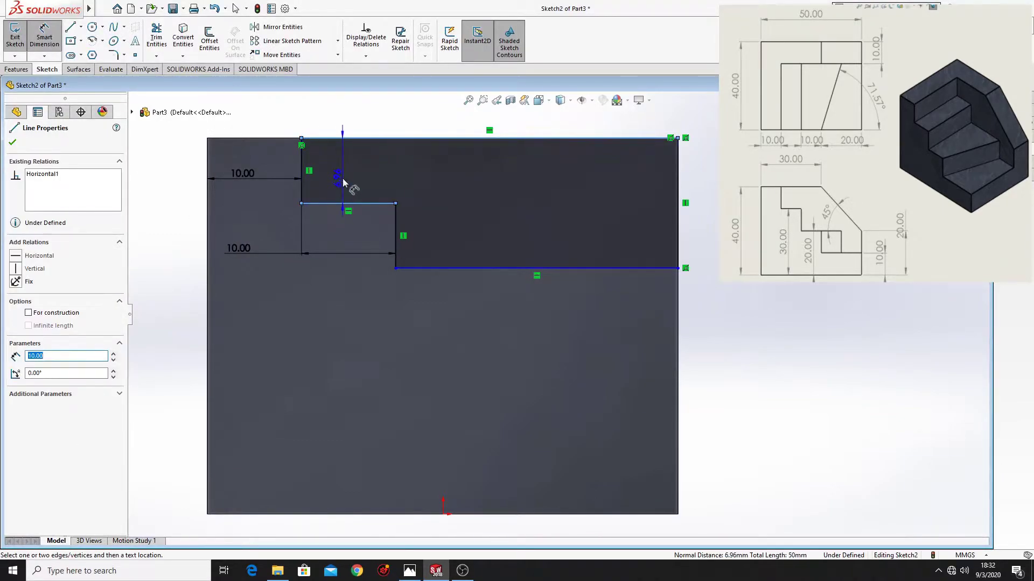
pyautogui.click(343, 176)
pyautogui.write('10')
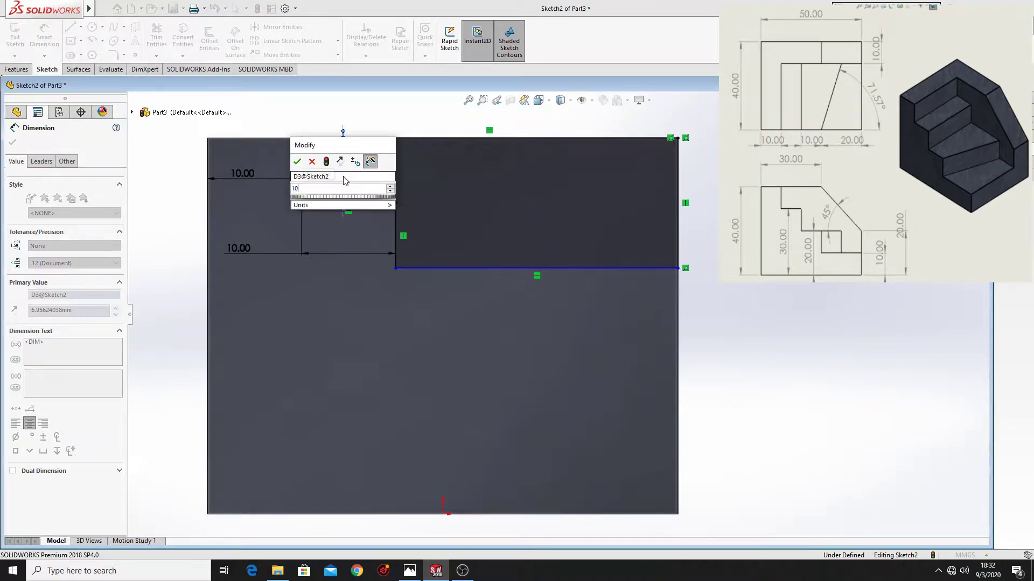
pyautogui.press('Return')
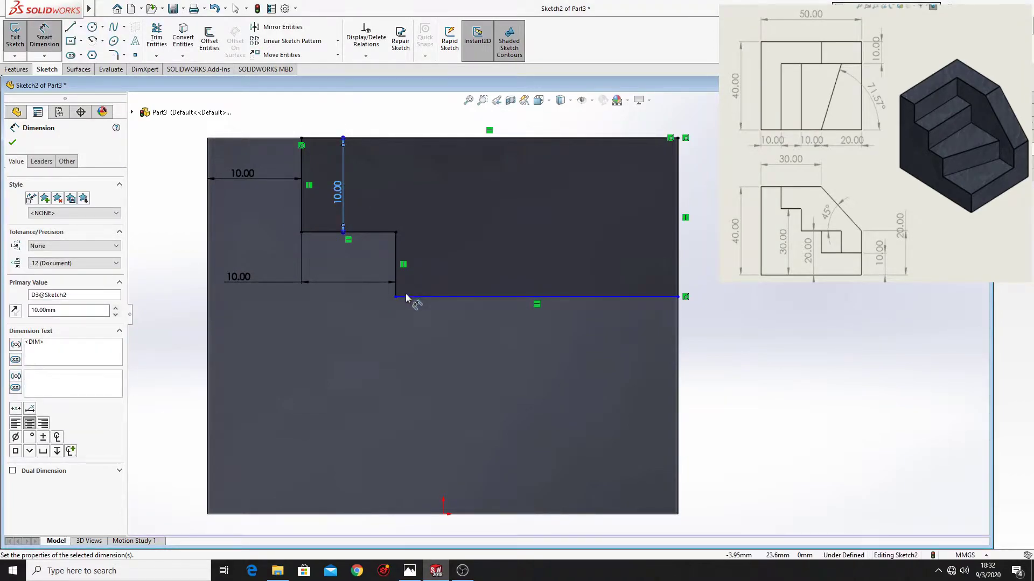
pyautogui.click(395, 272)
pyautogui.click(354, 276)
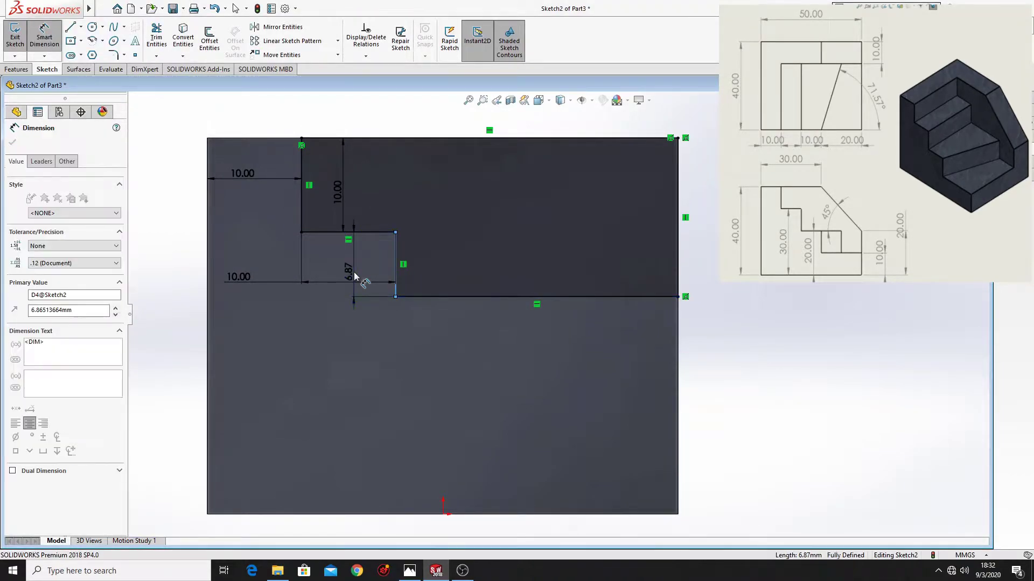
pyautogui.write('10')
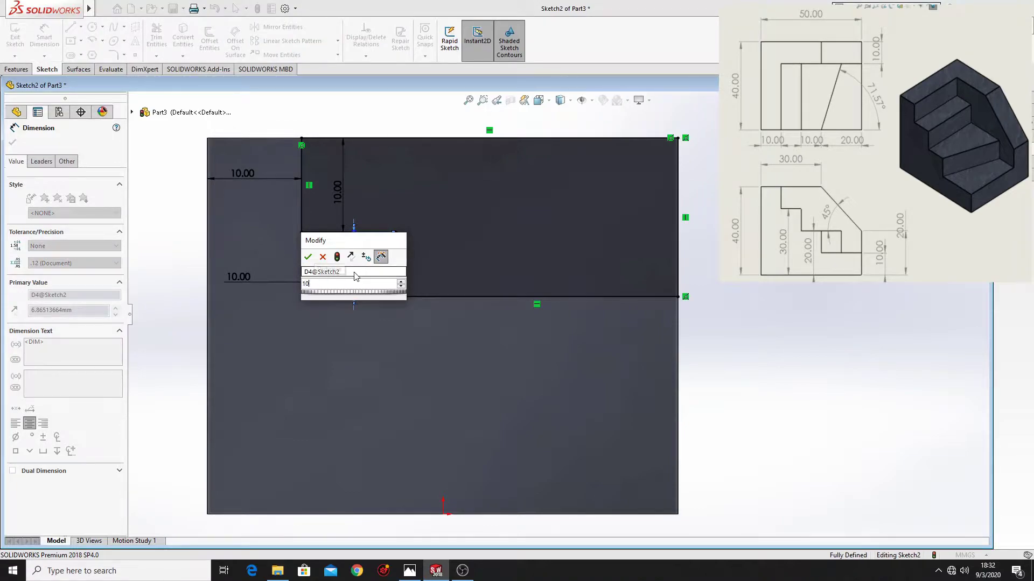
pyautogui.press('Return')
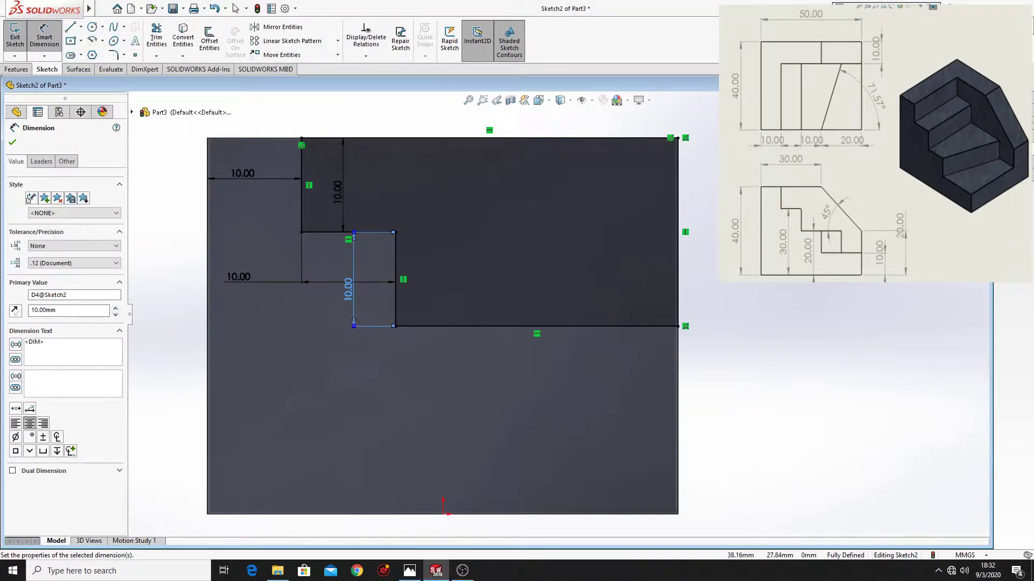
# - Start an Extruded Cut with its end condition set to Offset From Surface
pyautogui.rightClick(800, 279)
pyautogui.click(819, 289)
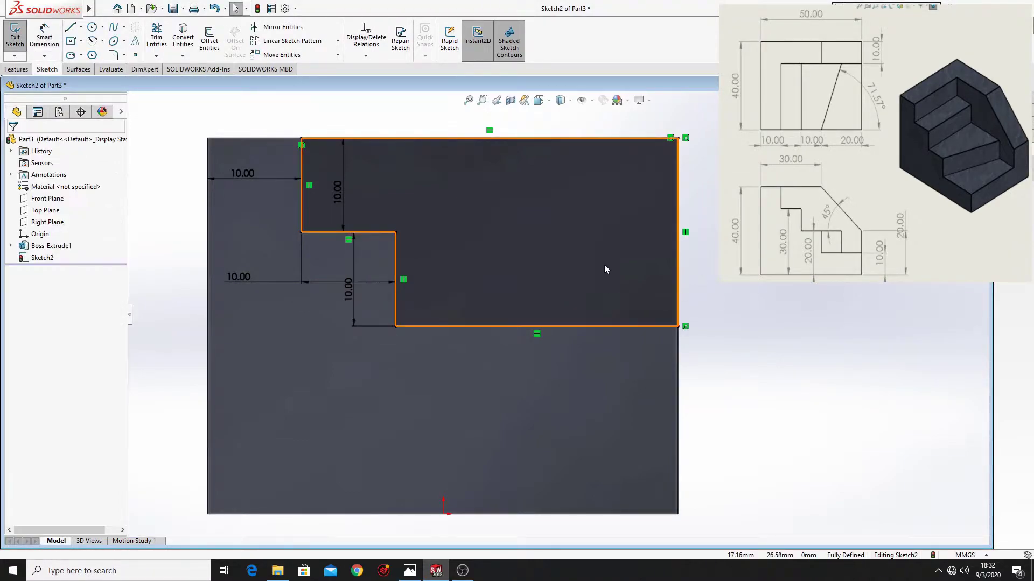
pyautogui.click(16, 70)
pyautogui.click(160, 41)
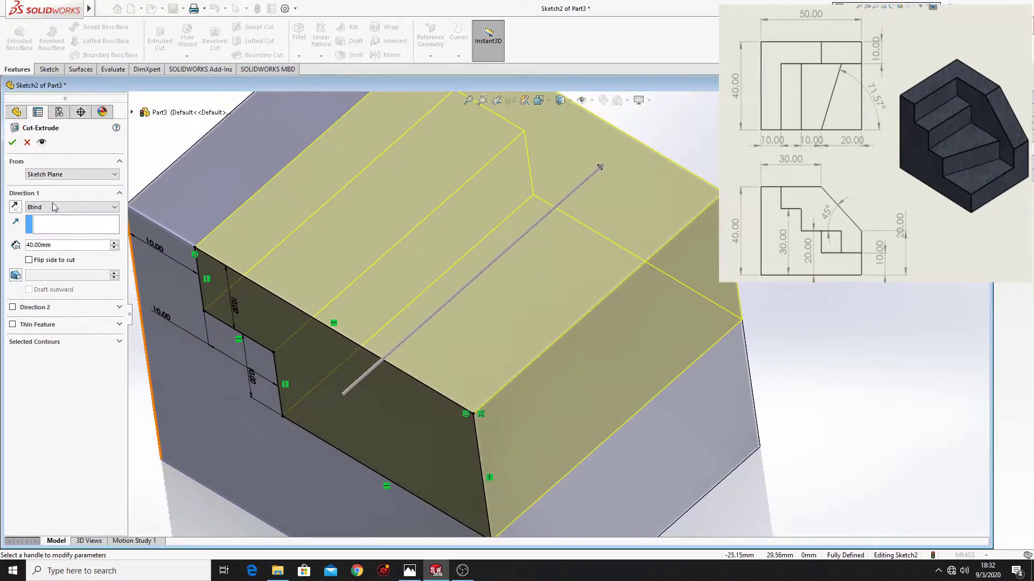
pyautogui.click(52, 208)
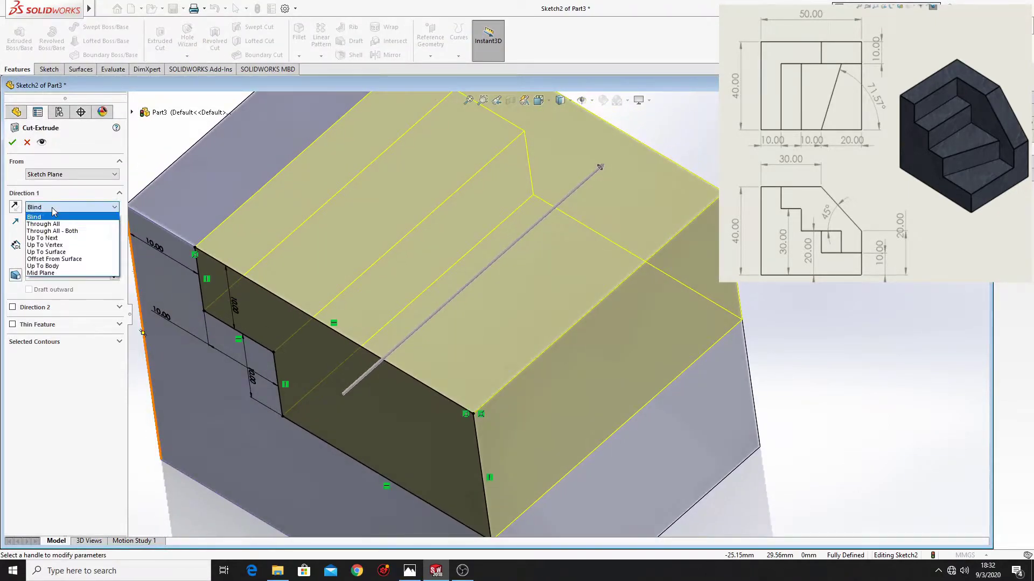
pyautogui.click(55, 258)
# - Offset the cut 10 mm from the block's right face and accept it
pyautogui.moveTo(503, 292); pyautogui.dragTo(436, 364, button='middle')
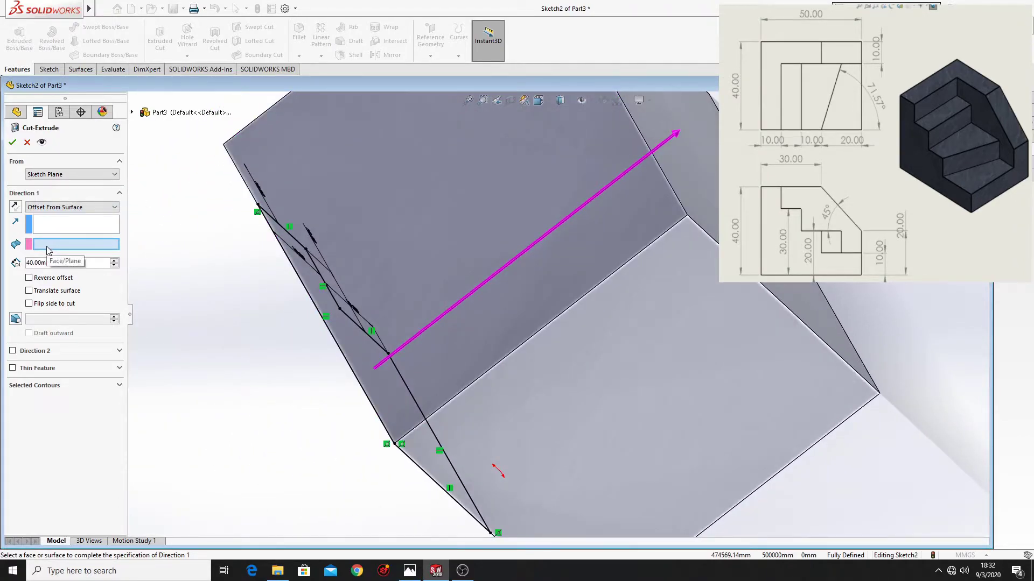
pyautogui.moveTo(700, 242); pyautogui.dragTo(691, 208, button='middle')
pyautogui.click(691, 211)
pyautogui.moveTo(659, 250)
pyautogui.mouseDown(button='middle')
pyautogui.moveTo(677, 231)
pyautogui.moveTo(563, 256)
pyautogui.mouseUp(button='middle')
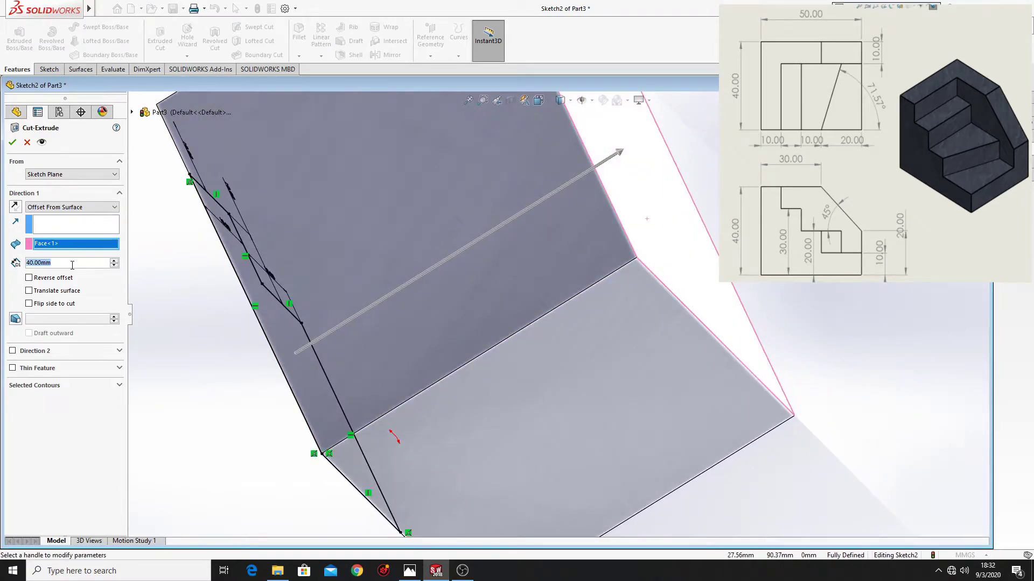
pyautogui.write('10')
pyautogui.press('Return')
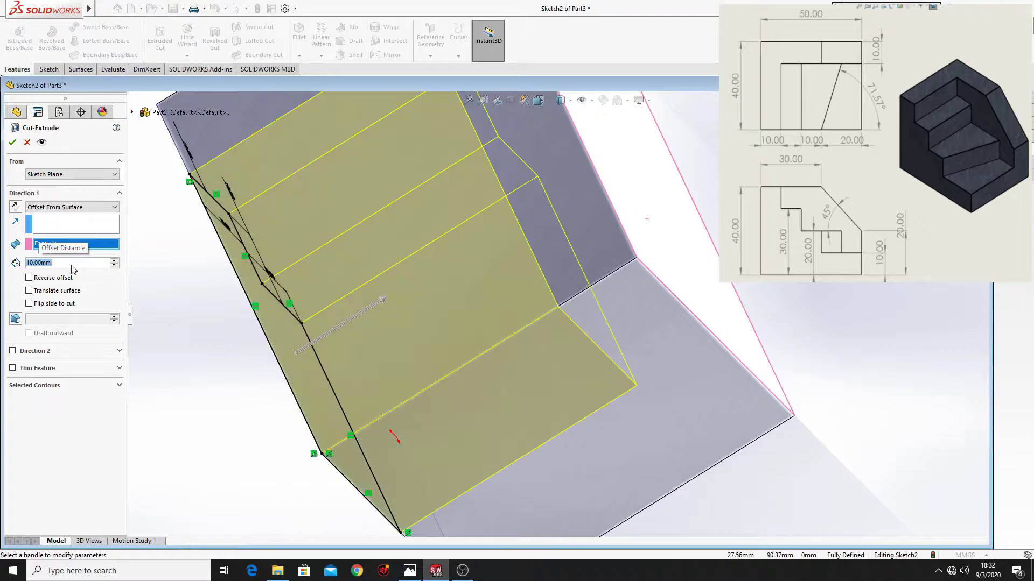
pyautogui.write('50')
pyautogui.press('Return')
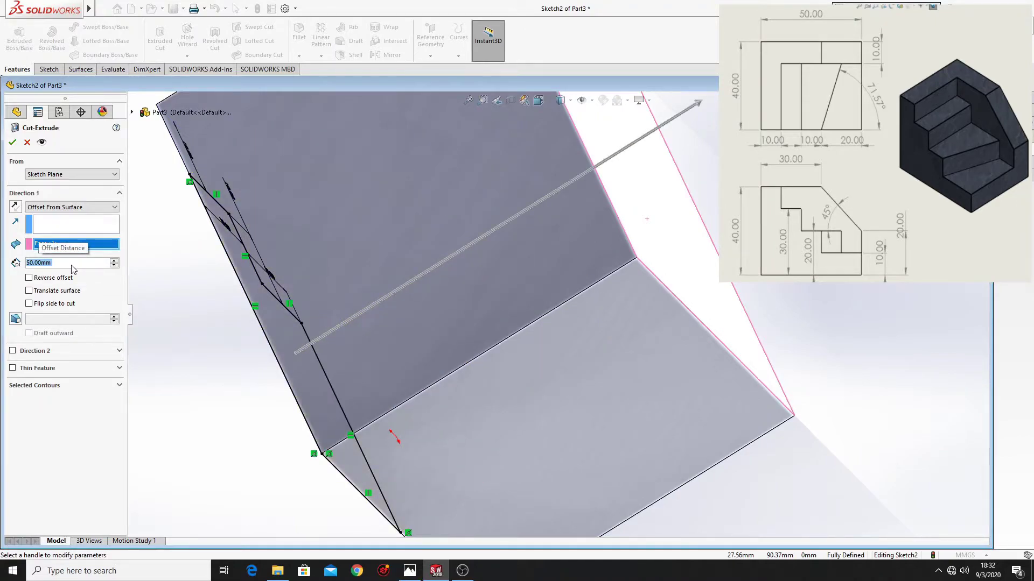
pyautogui.write('10')
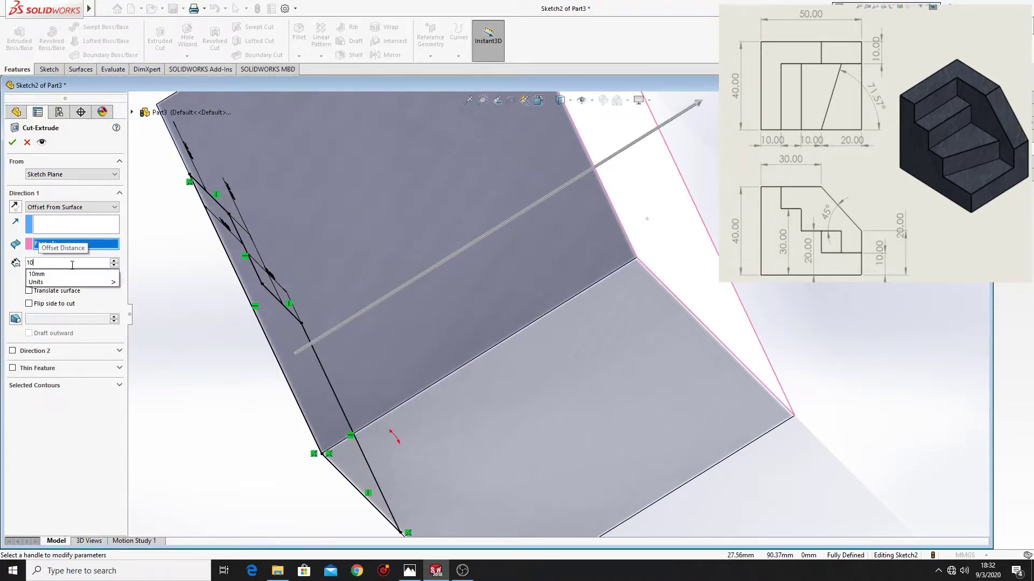
pyautogui.press('Return')
pyautogui.hotkey('ctrl', '7')
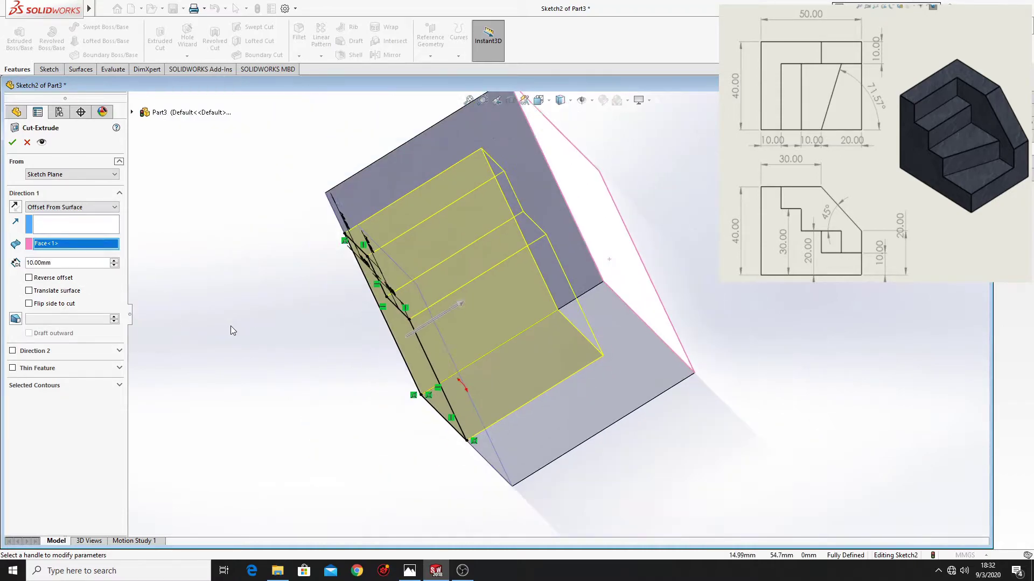
pyautogui.keyDown('ctrl'); pyautogui.moveTo(286, 333); pyautogui.dragTo(236, 339, button='middle'); pyautogui.keyUp('ctrl')
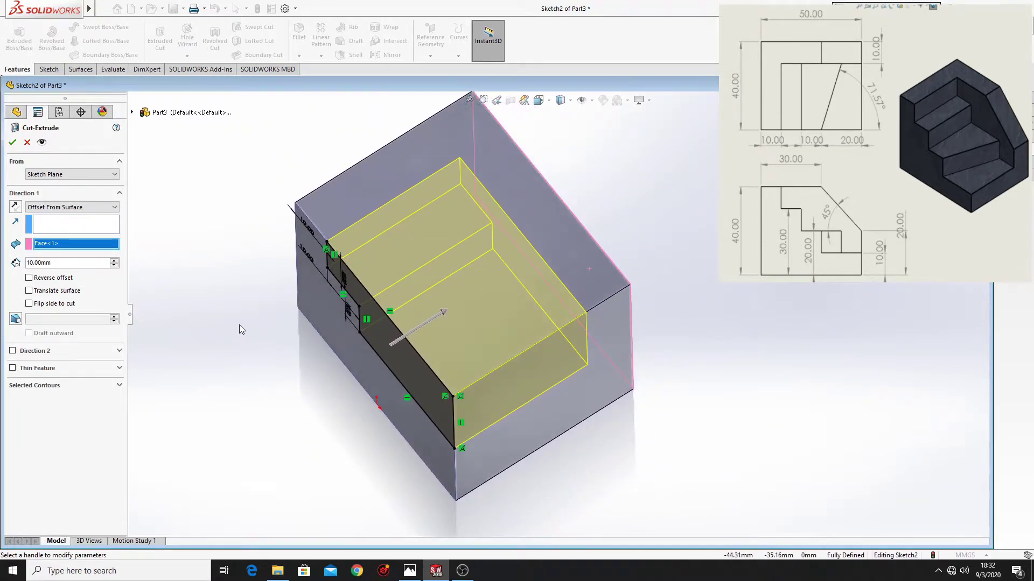
pyautogui.click(12, 142)
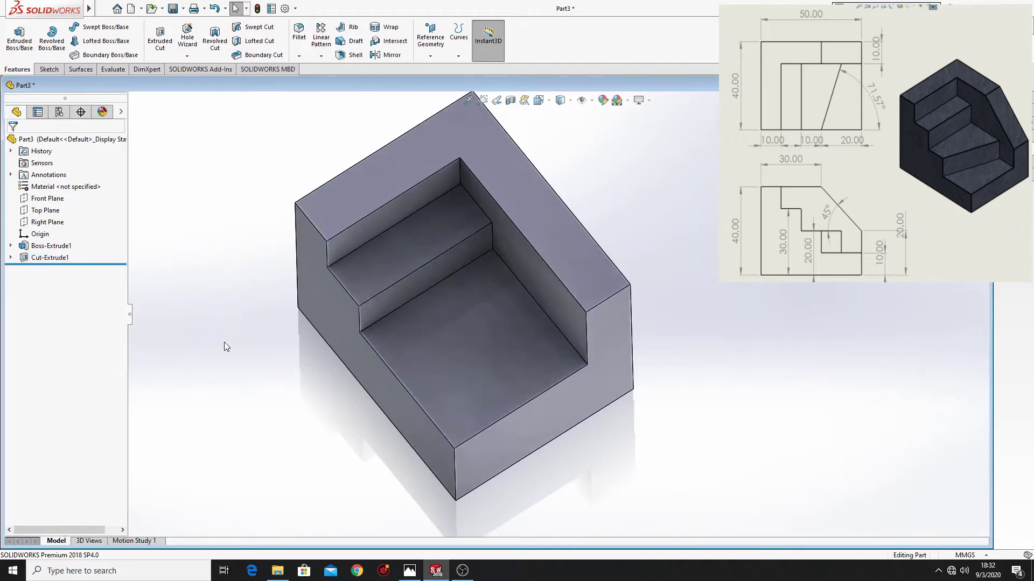
# - Start a sketch on the pocket floor and view it head-on
pyautogui.moveTo(223, 342)
pyautogui.mouseDown(button='middle')
pyautogui.moveTo(304, 257)
pyautogui.moveTo(497, 340)
pyautogui.mouseUp(button='middle')
pyautogui.click(497, 330)
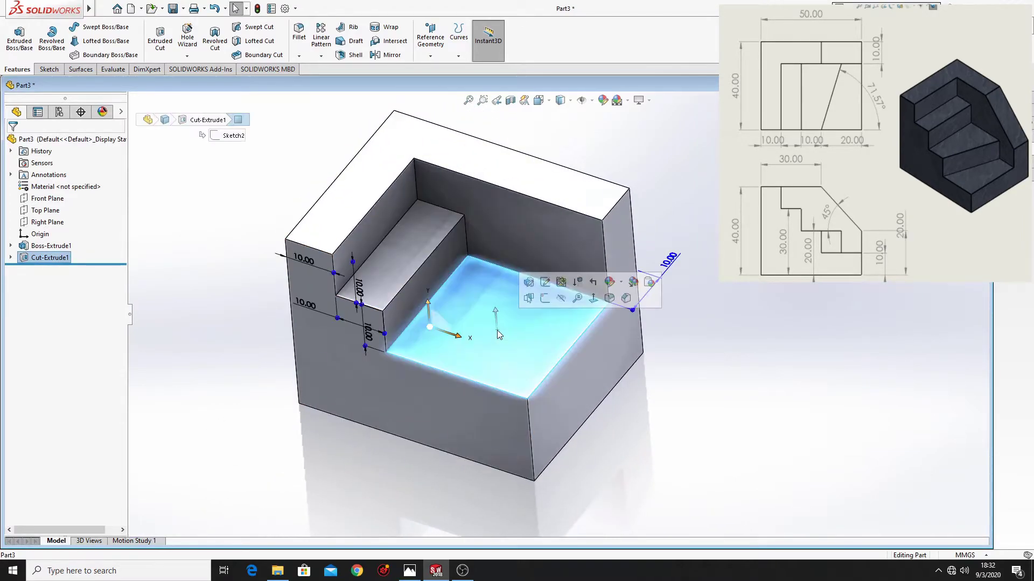
pyautogui.click(544, 298)
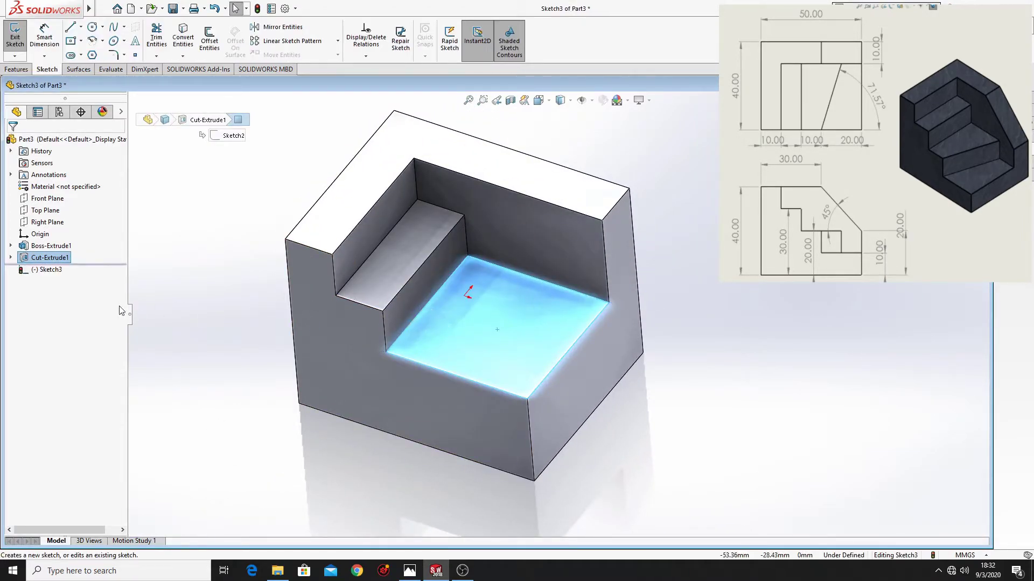
pyautogui.click(50, 270)
pyautogui.click(73, 256)
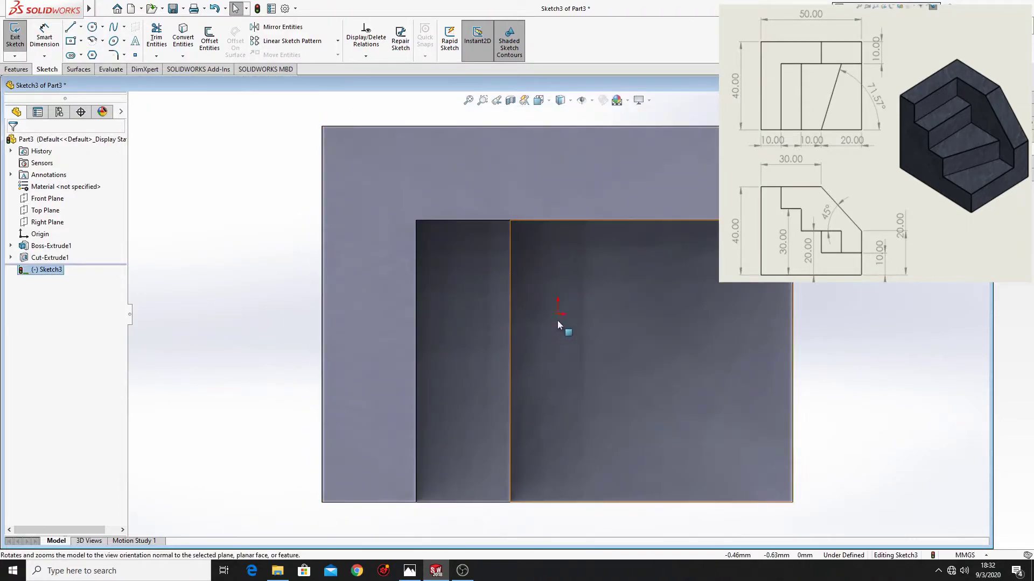
# - Draw a slanted line, then bottom, right and top segments closing the profile
pyautogui.click(71, 28)
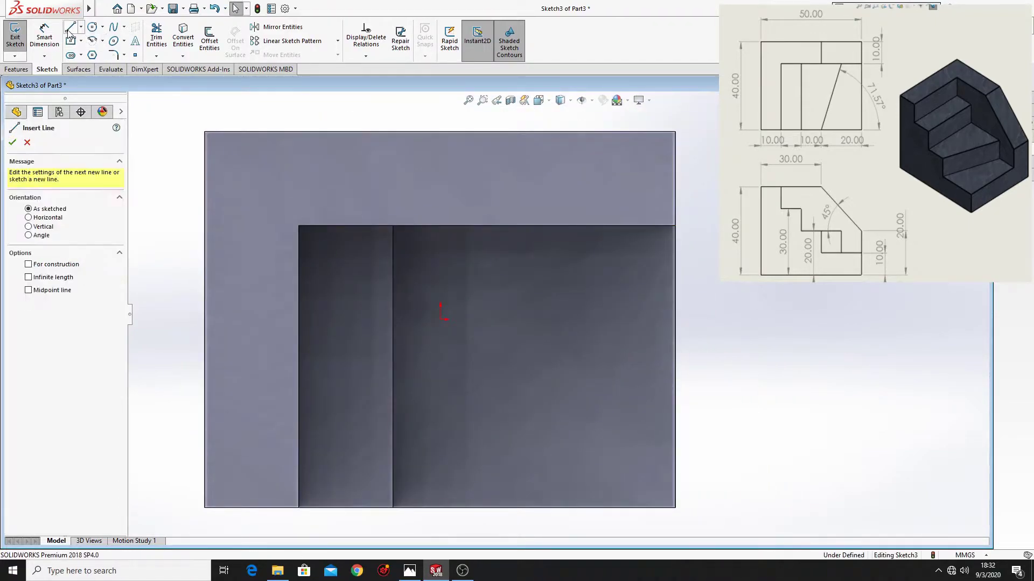
pyautogui.click(587, 227)
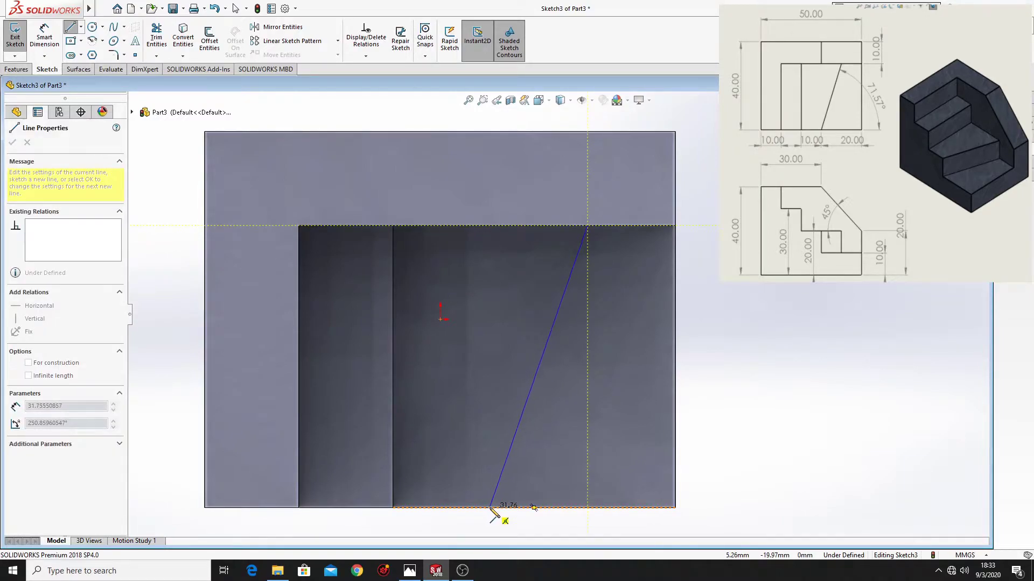
pyautogui.click(491, 508)
pyautogui.click(675, 507)
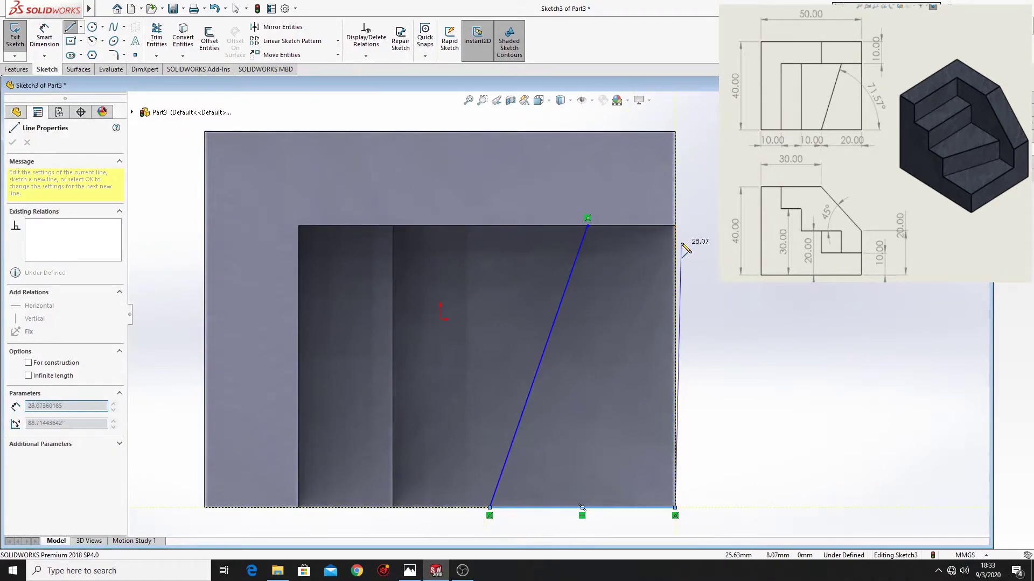
pyautogui.click(676, 227)
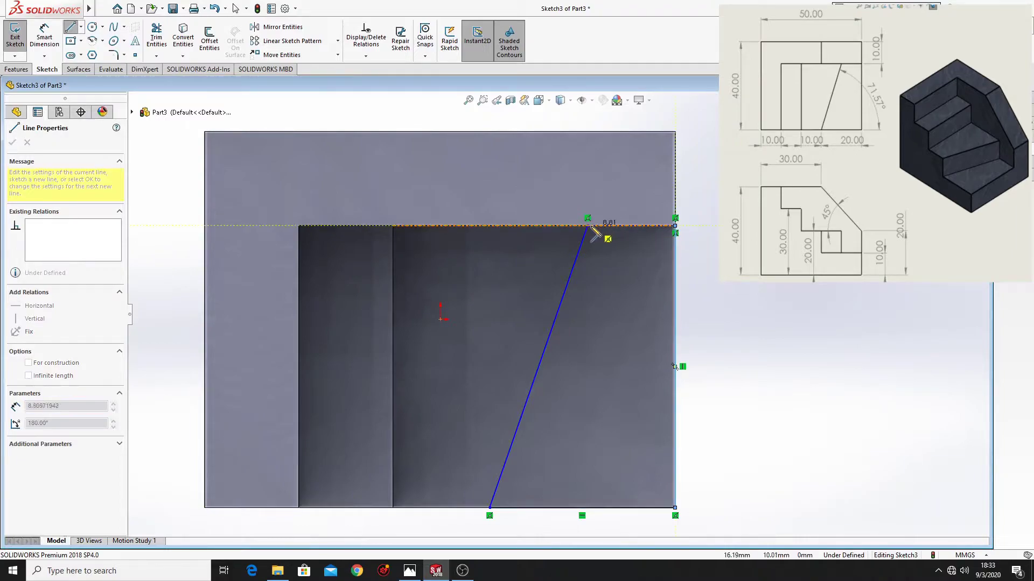
pyautogui.click(589, 228)
pyautogui.rightClick(756, 284)
pyautogui.click(777, 305)
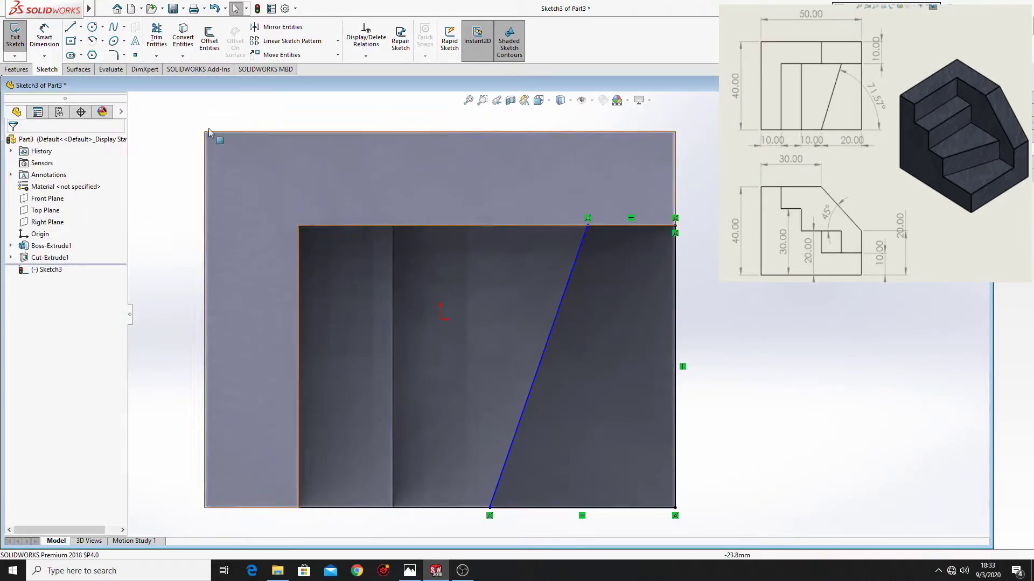
# - Dimension the slanted profile's top segment 10 mm and bottom segment 20 mm
pyautogui.click(45, 36)
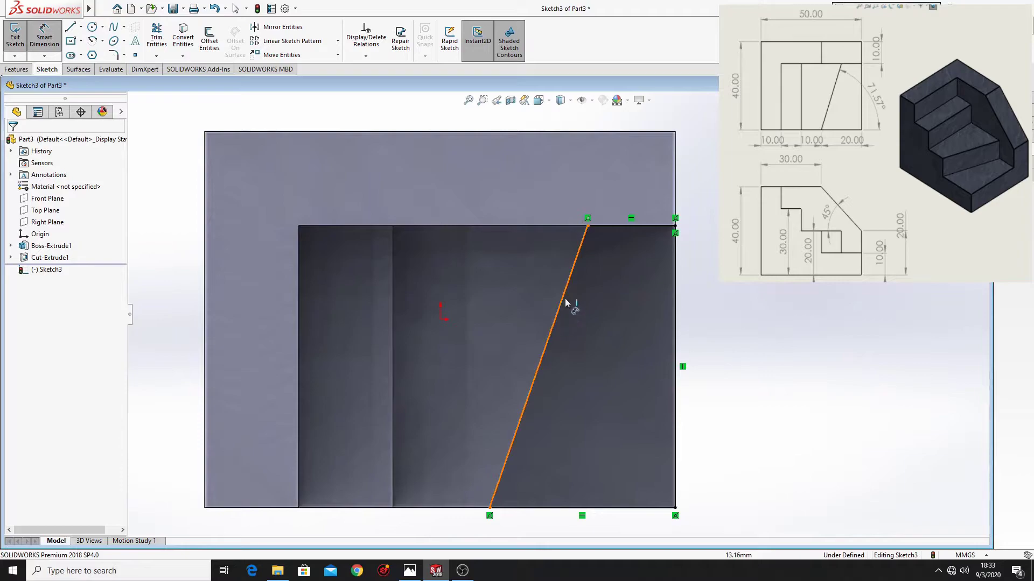
pyautogui.click(599, 232)
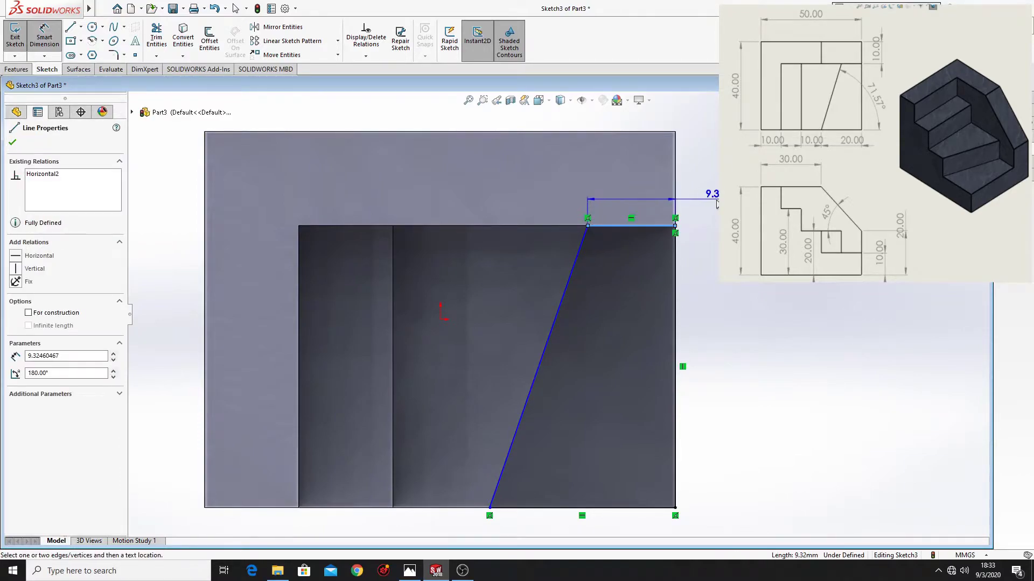
pyautogui.click(589, 208)
pyautogui.write('10')
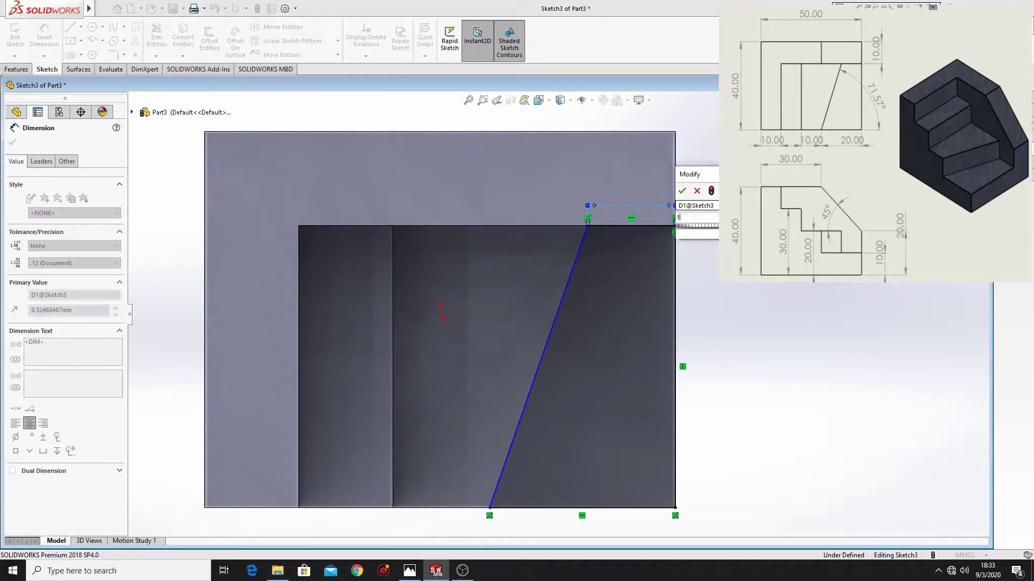
pyautogui.press('Return')
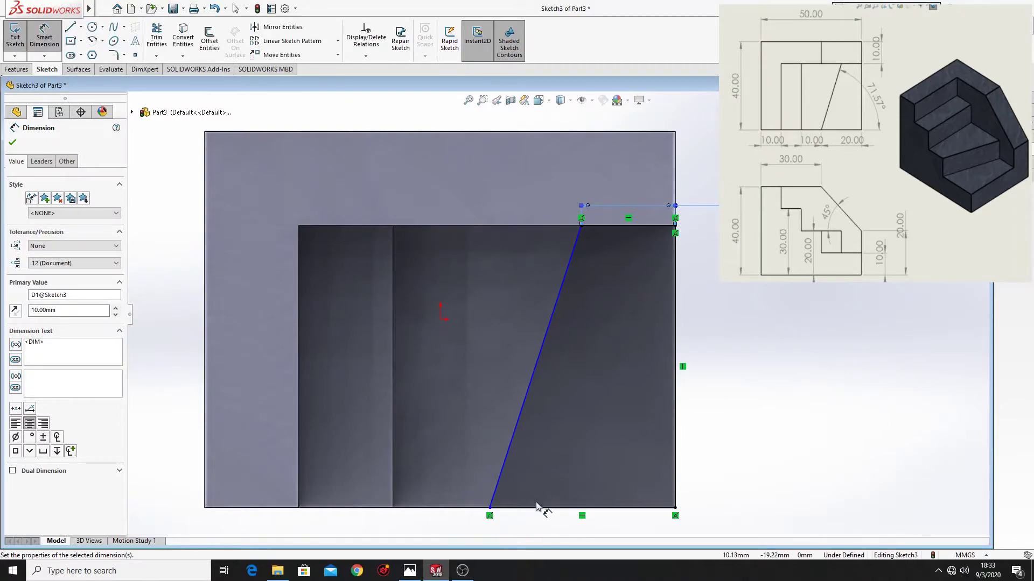
pyautogui.click(540, 512)
pyautogui.click(766, 475)
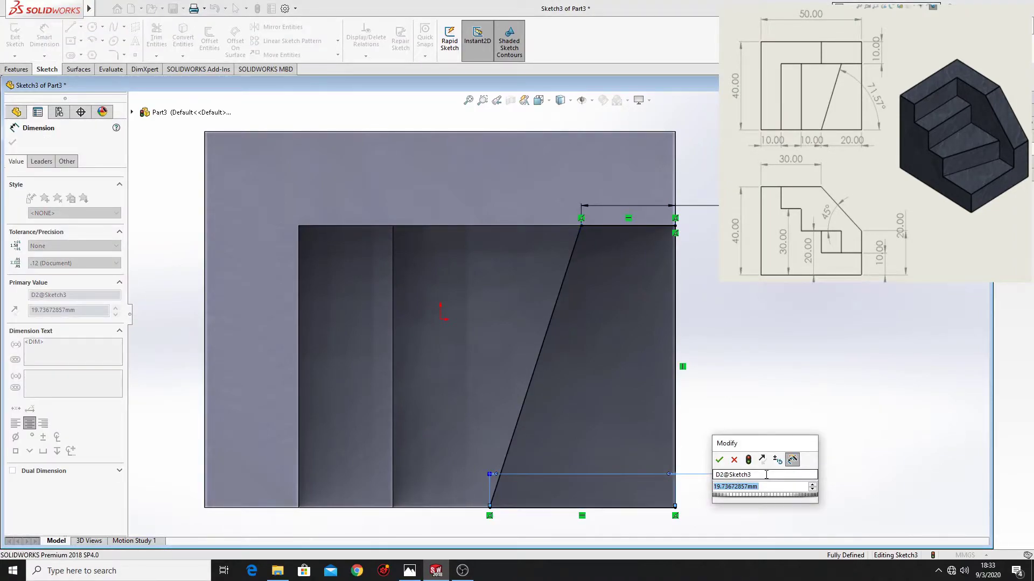
pyautogui.write('20')
pyautogui.press('Return')
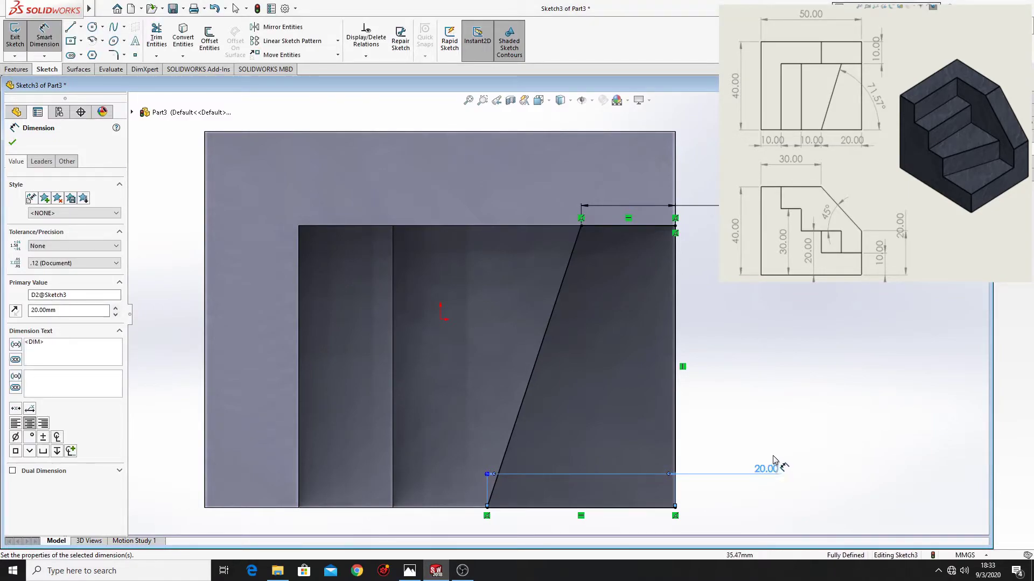
pyautogui.rightClick(773, 461)
pyautogui.click(779, 393)
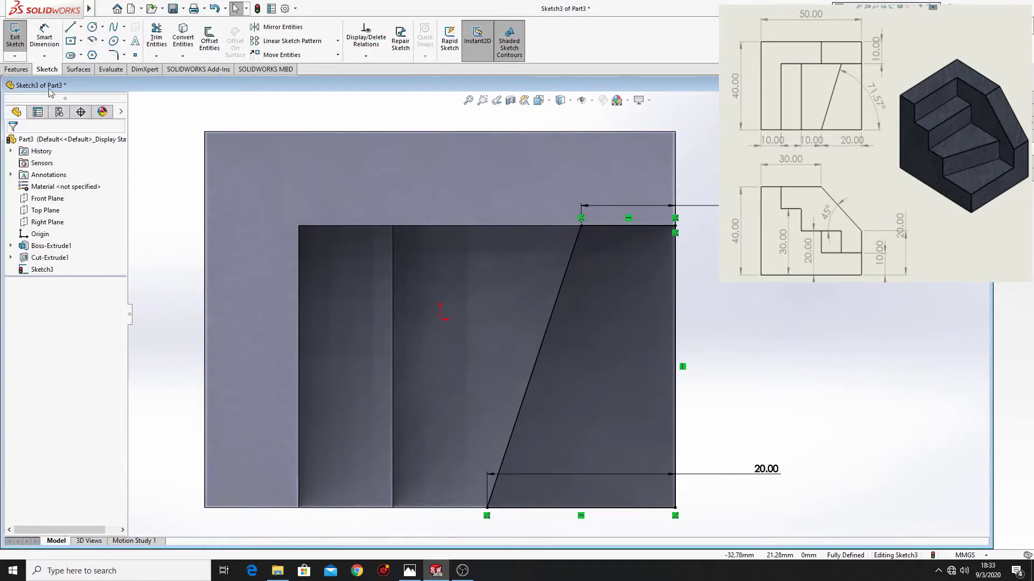
# - Try an angle dimension between the slanted line and bottom edge, then cancel it
pyautogui.click(45, 36)
pyautogui.click(546, 346)
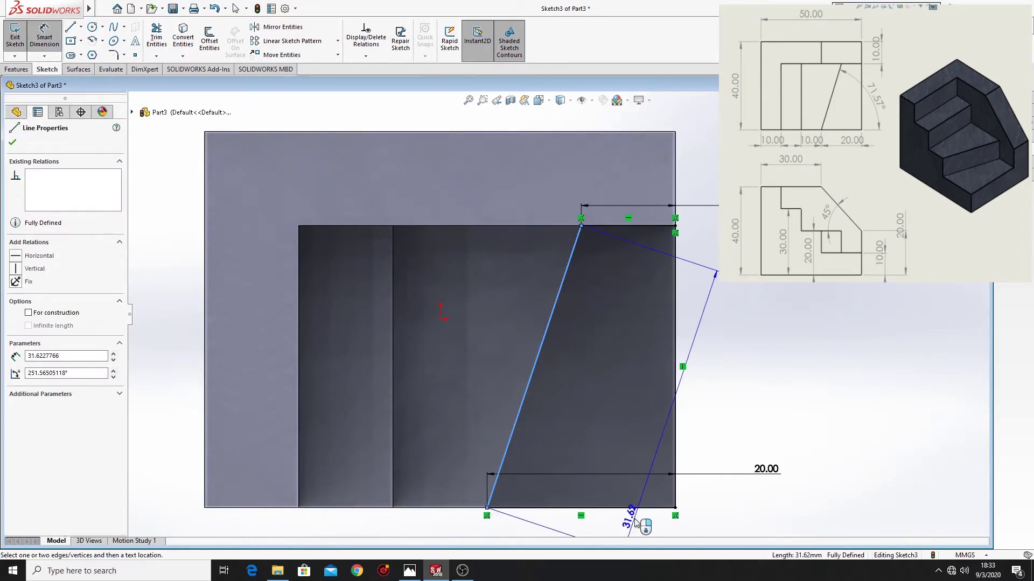
pyautogui.click(635, 508)
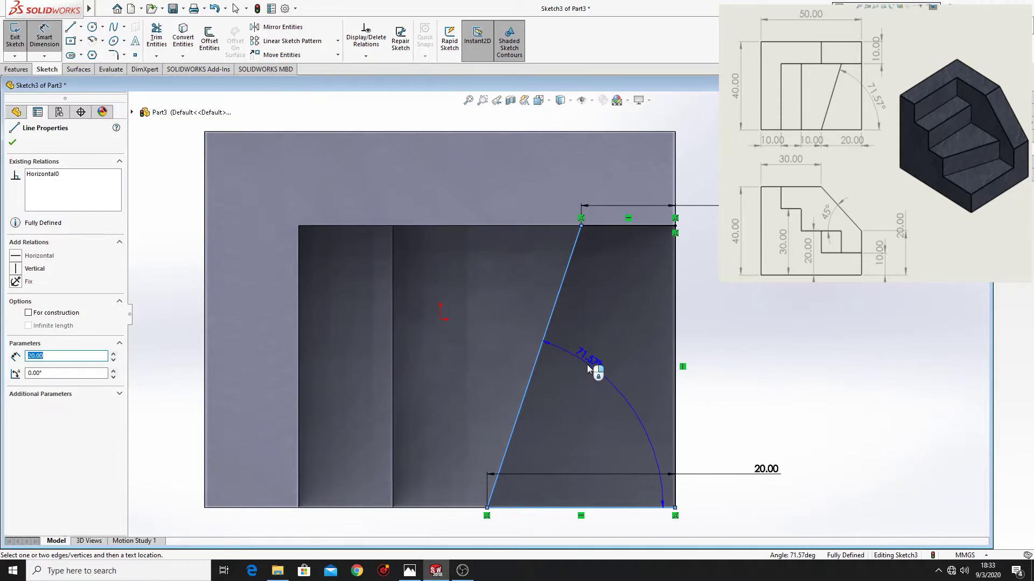
pyautogui.press('Escape')
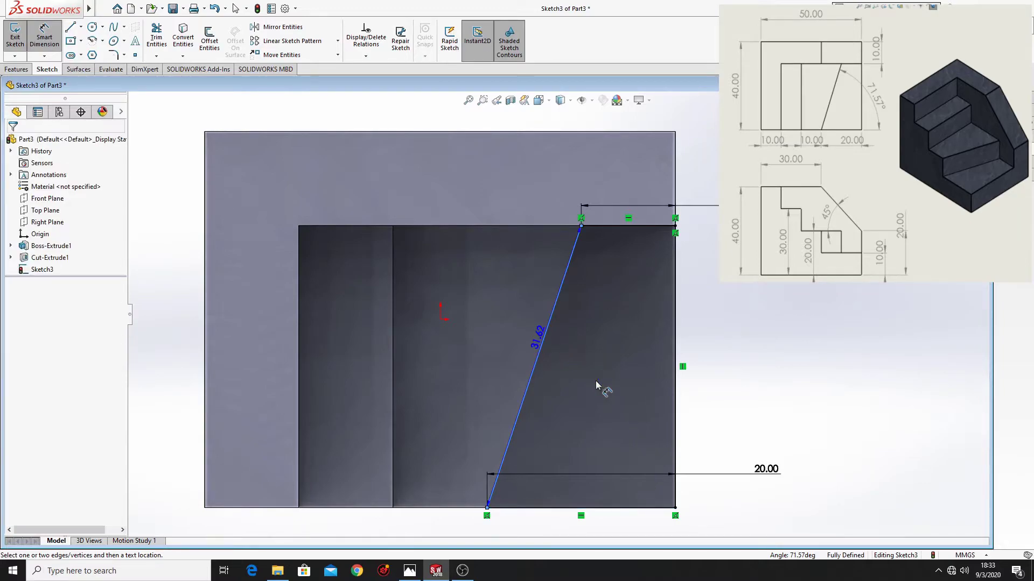
pyautogui.press('Escape')
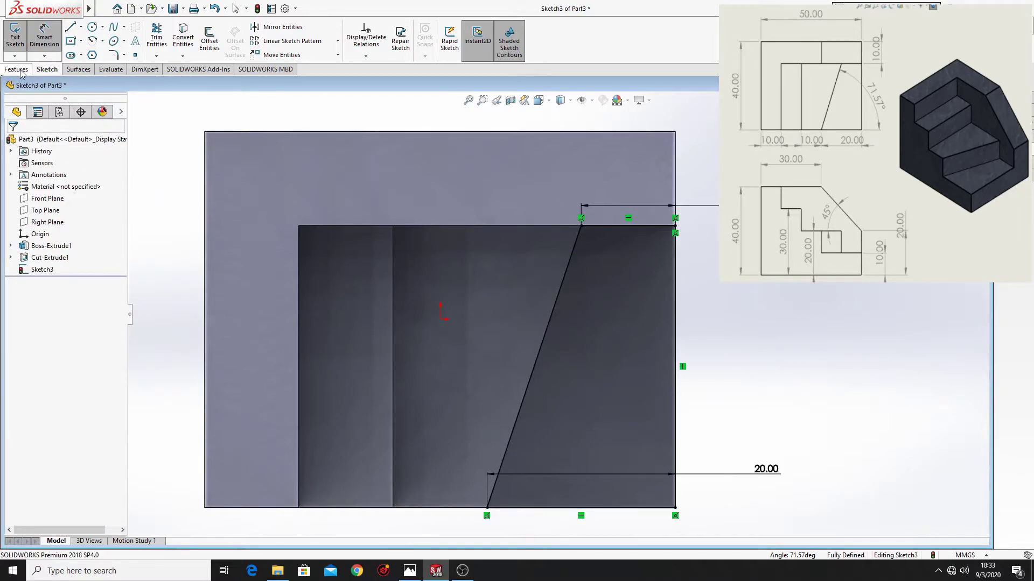
# - Extrude-cut the slanted profile and select the recessed back face
pyautogui.click(20, 71)
pyautogui.click(170, 52)
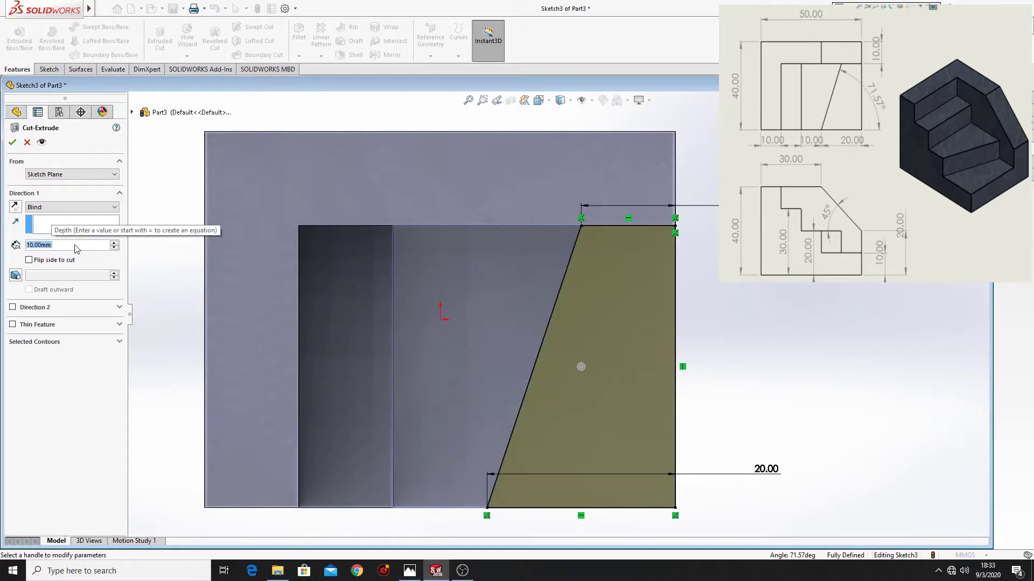
pyautogui.click(13, 144)
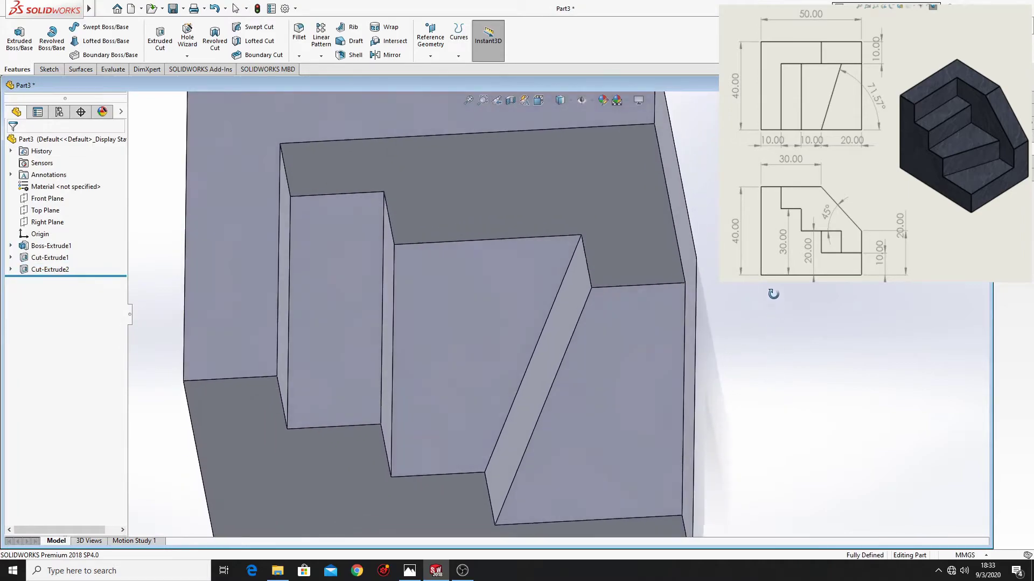
pyautogui.moveTo(774, 295); pyautogui.dragTo(539, 288, button='middle')
pyautogui.scroll(5, 750, 329)
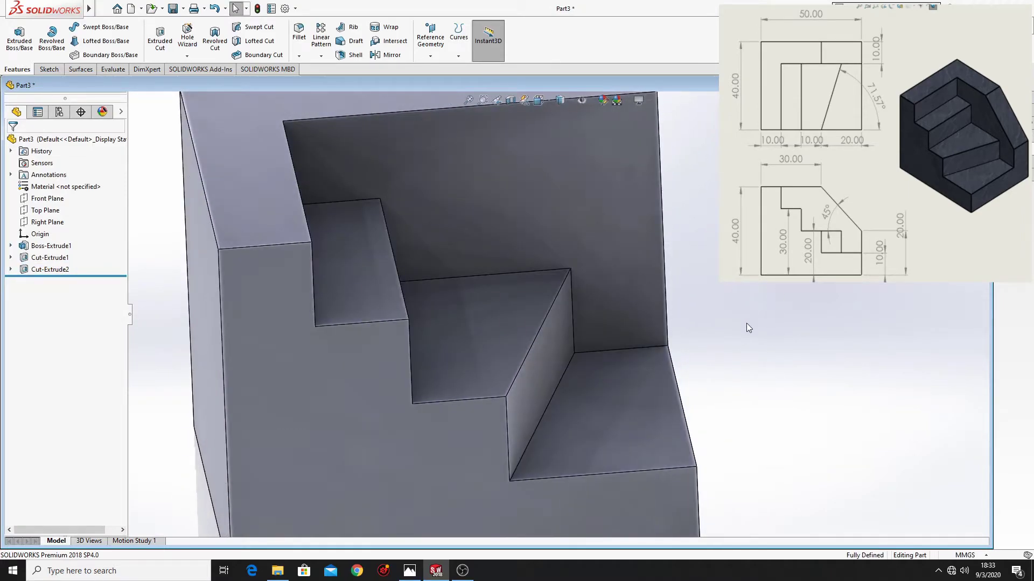
pyautogui.moveTo(706, 361)
pyautogui.mouseDown(button='middle')
pyautogui.moveTo(658, 377)
pyautogui.moveTo(561, 301)
pyautogui.mouseUp(button='middle')
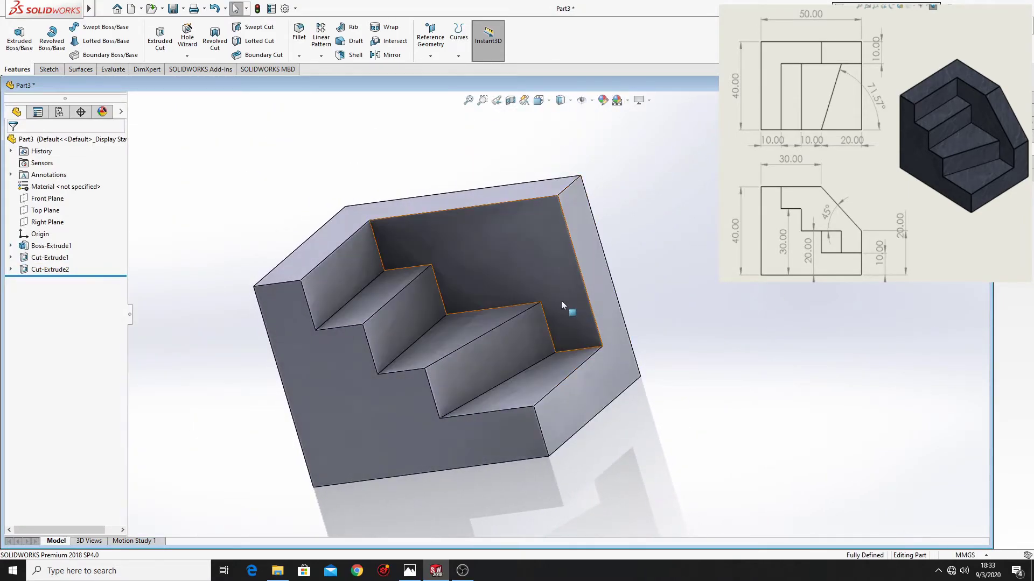
pyautogui.click(533, 253)
# - In a new head-on sketch, draw a triangle cutting the face's top-right corner diagonally
pyautogui.click(580, 224)
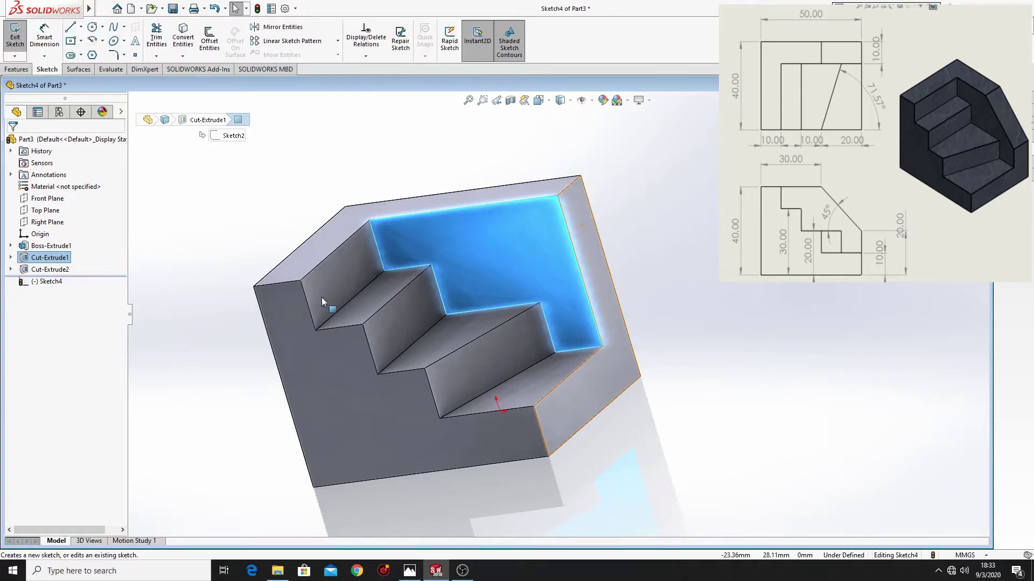
pyautogui.click(53, 283)
pyautogui.click(79, 266)
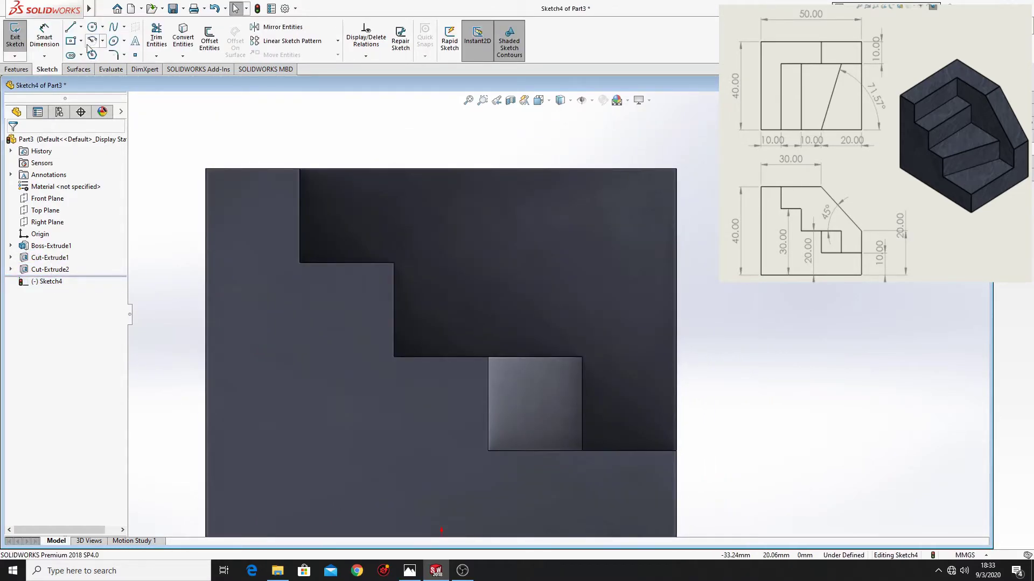
pyautogui.click(69, 28)
pyautogui.click(555, 170)
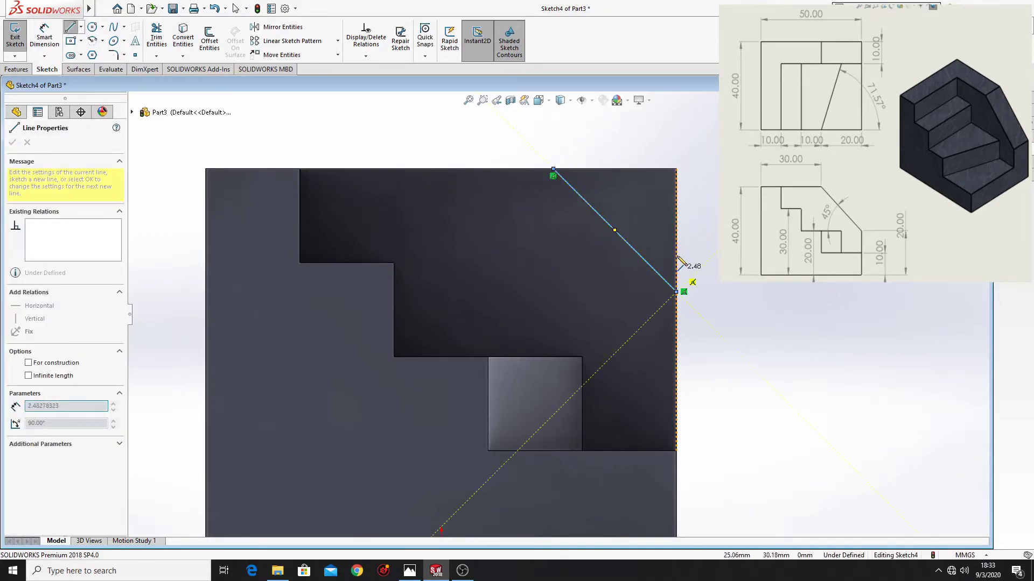
pyautogui.click(677, 291)
pyautogui.click(677, 169)
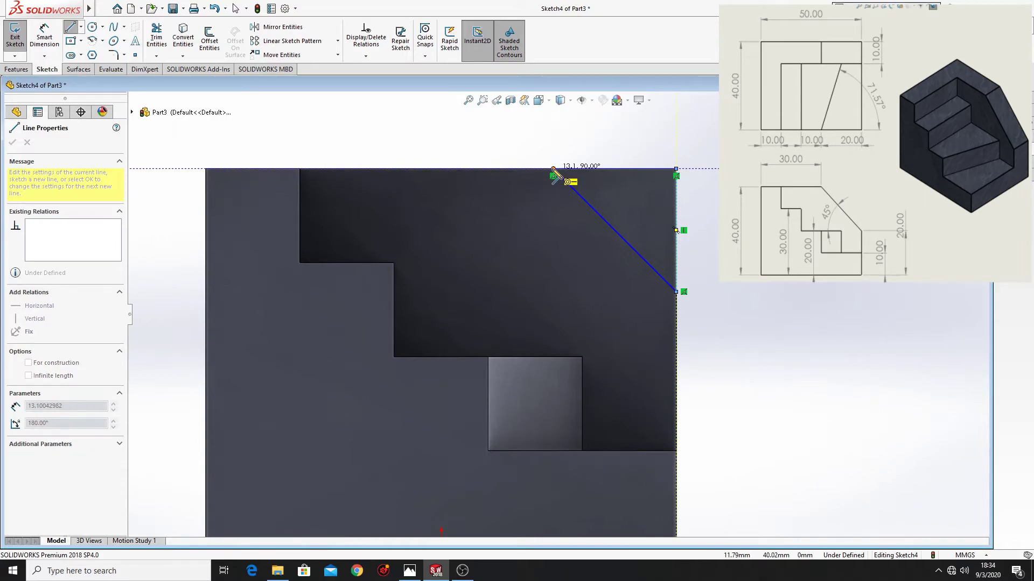
pyautogui.click(554, 173)
pyautogui.press('Escape')
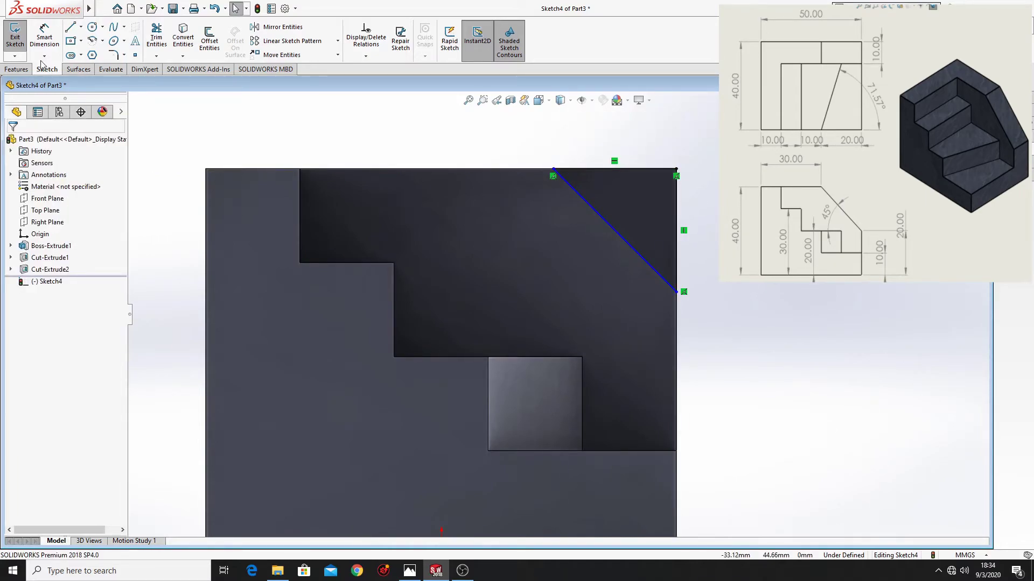
# - Dimension the diagonal's start 30 mm from the left edge and 45° to the step edge
pyautogui.click(44, 40)
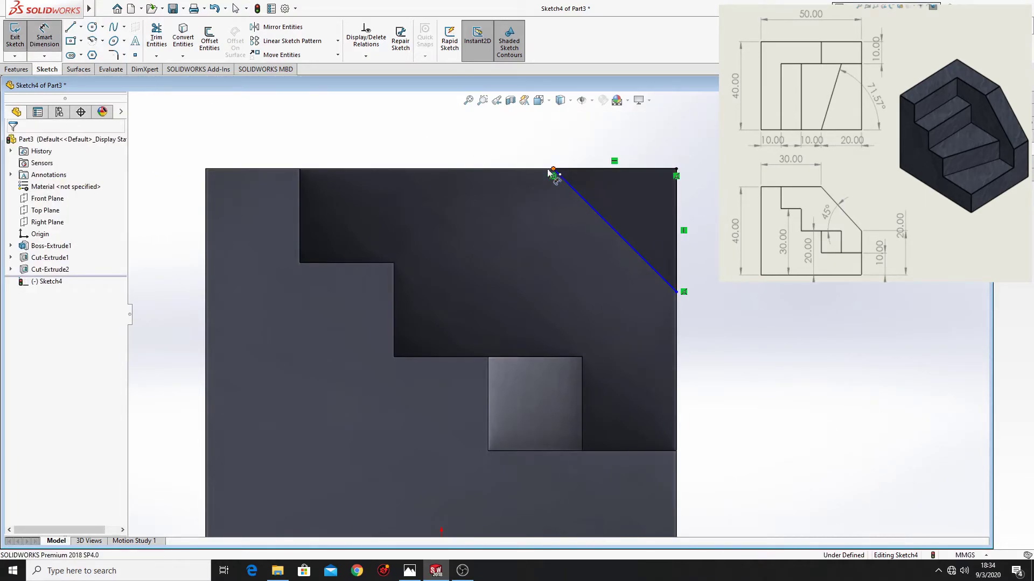
pyautogui.click(553, 173)
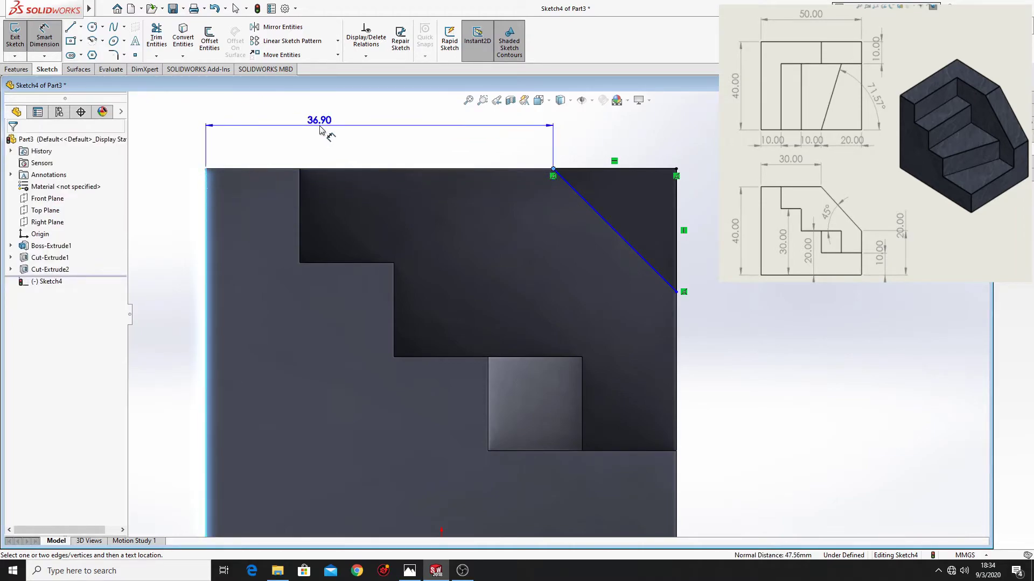
pyautogui.click(321, 129)
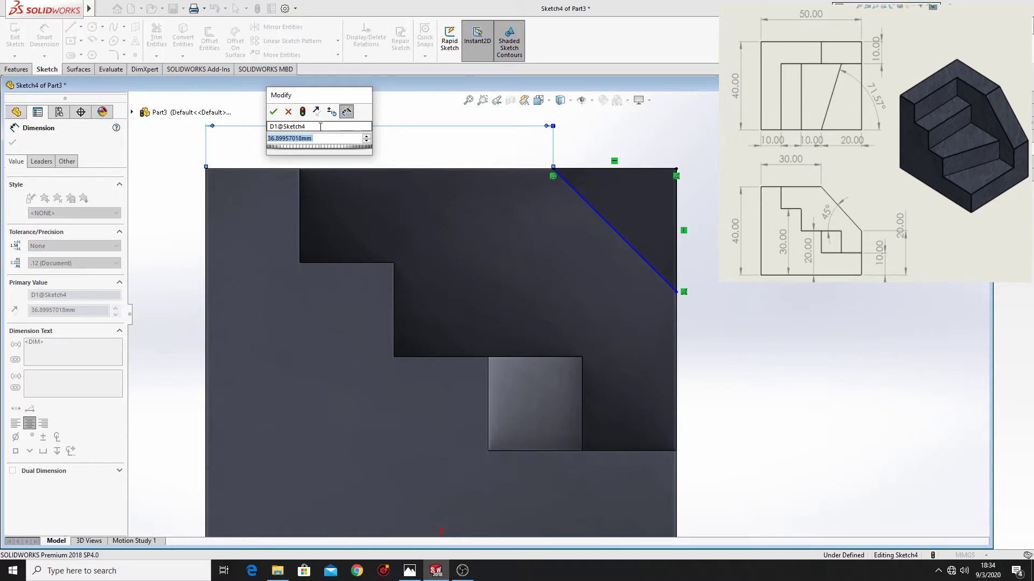
pyautogui.write('30')
pyautogui.press('Return')
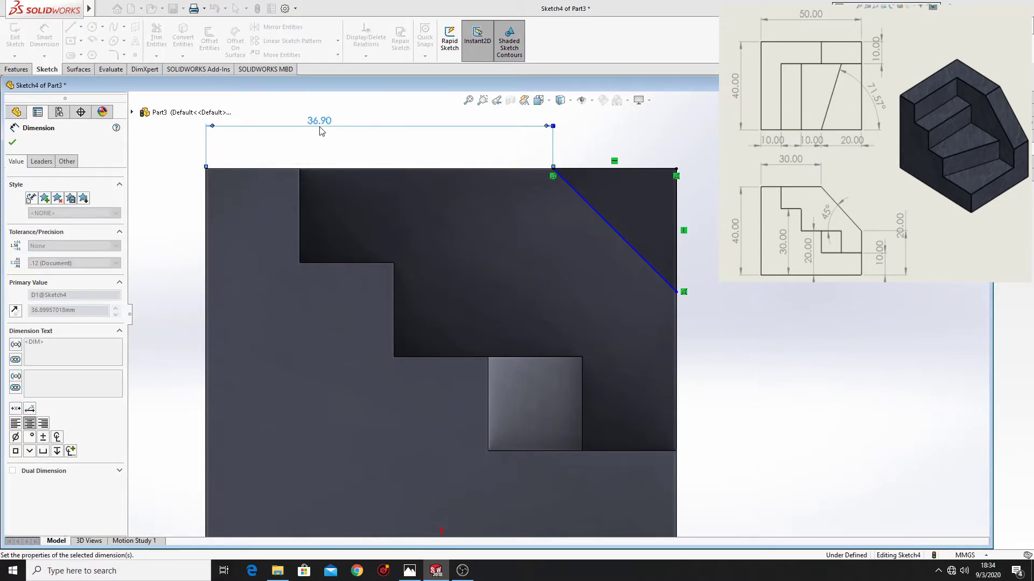
pyautogui.click(613, 257)
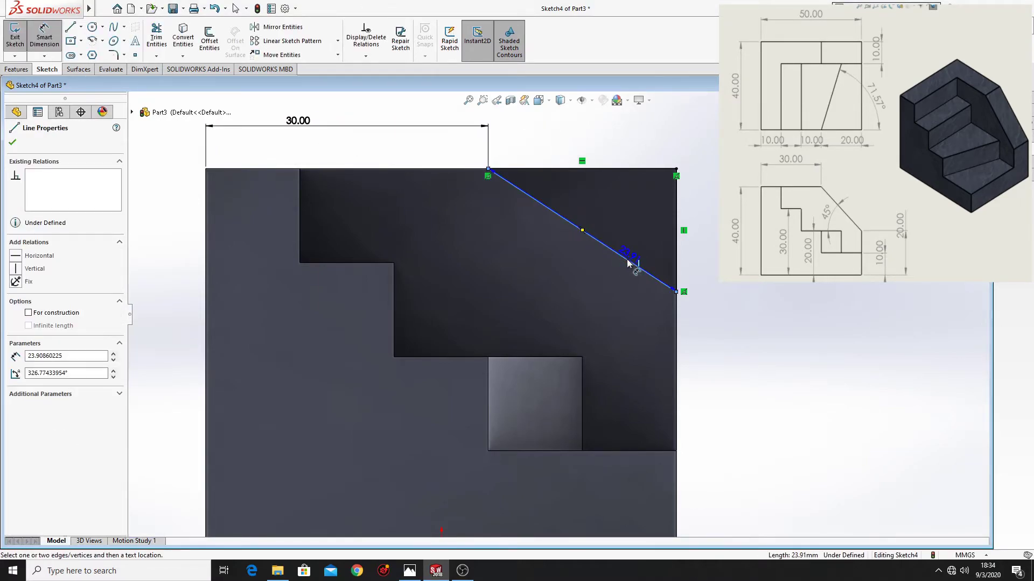
pyautogui.click(532, 358)
pyautogui.click(536, 304)
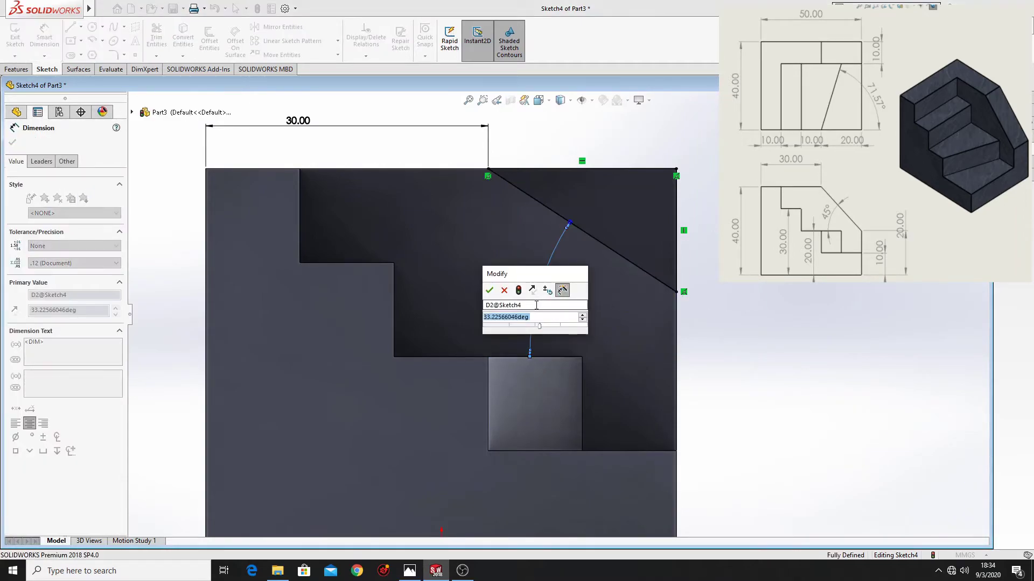
pyautogui.write('45')
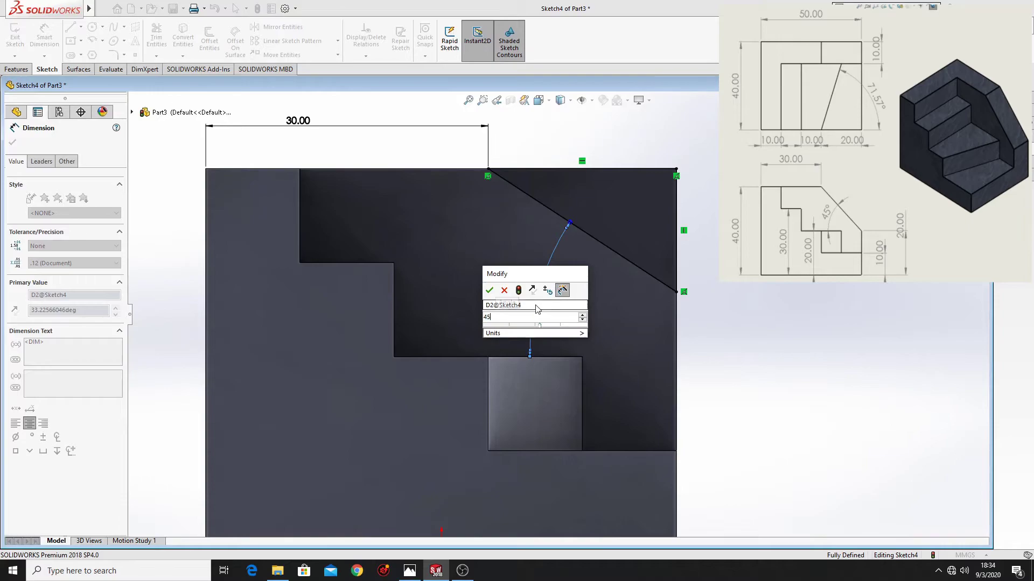
pyautogui.press('Return')
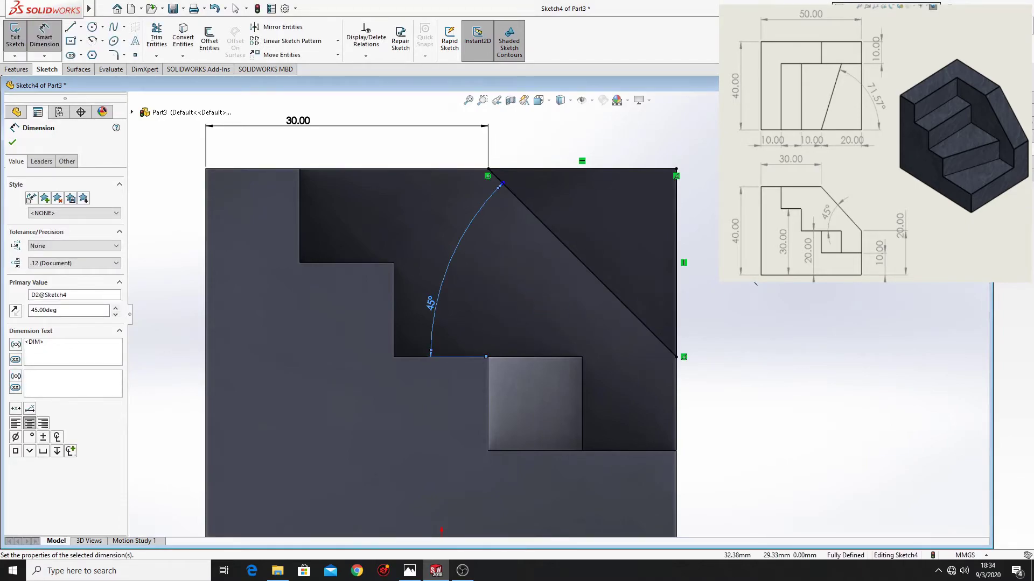
pyautogui.rightClick(753, 283)
pyautogui.click(739, 311)
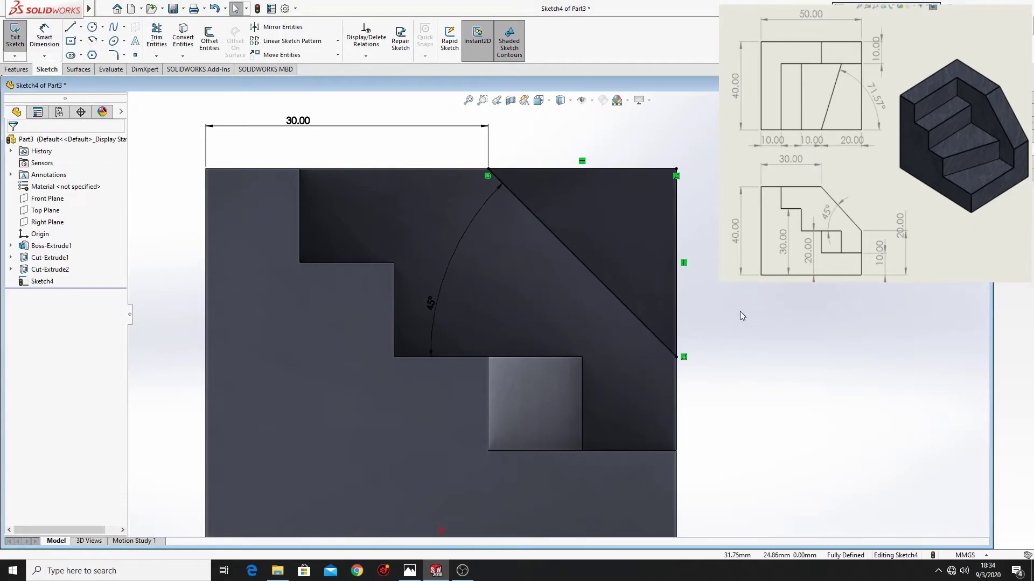
# - Extrude-cut the corner triangle Up To Surface, ending at the right side face
pyautogui.click(16, 69)
pyautogui.click(160, 40)
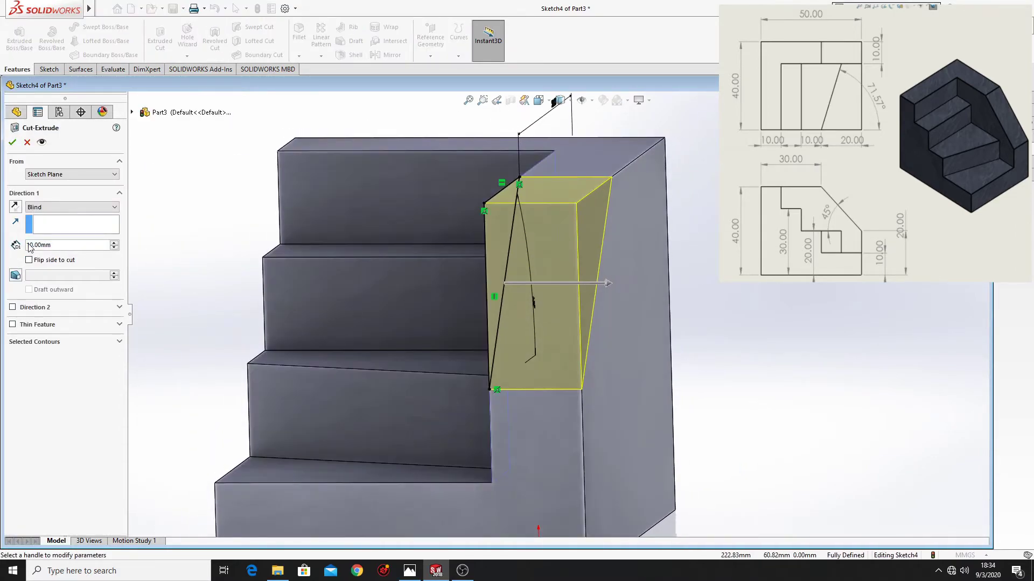
pyautogui.click(49, 209)
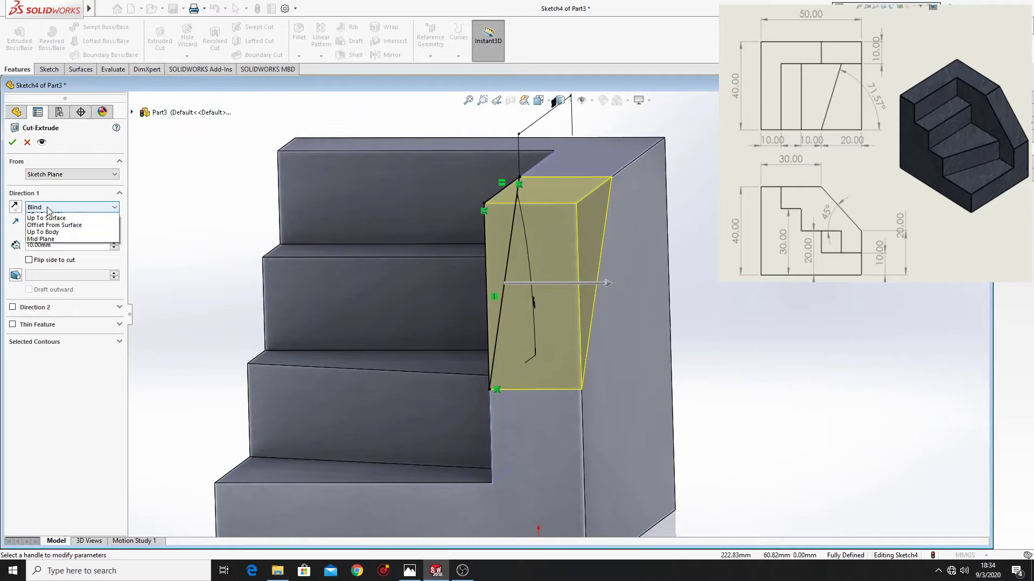
pyautogui.click(50, 221)
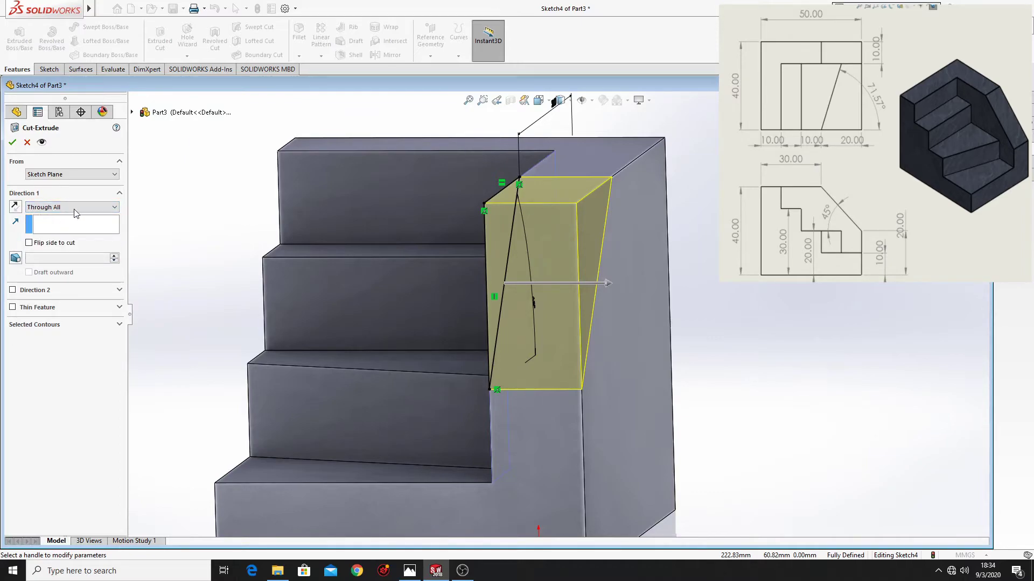
pyautogui.click(69, 209)
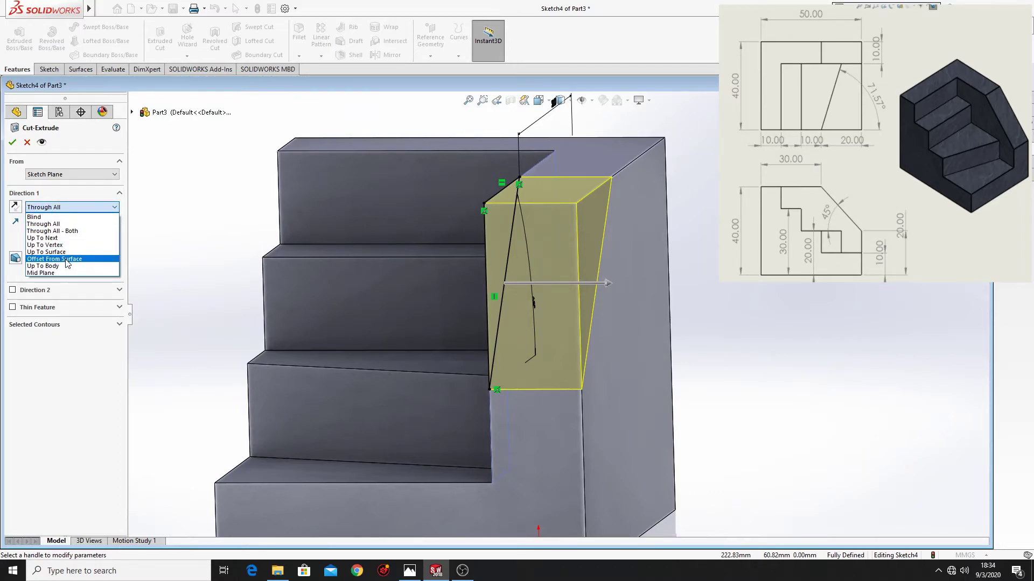
pyautogui.click(61, 253)
pyautogui.moveTo(485, 307)
pyautogui.mouseDown(button='middle')
pyautogui.moveTo(536, 342)
pyautogui.moveTo(422, 345)
pyautogui.mouseUp(button='middle')
pyautogui.click(535, 342)
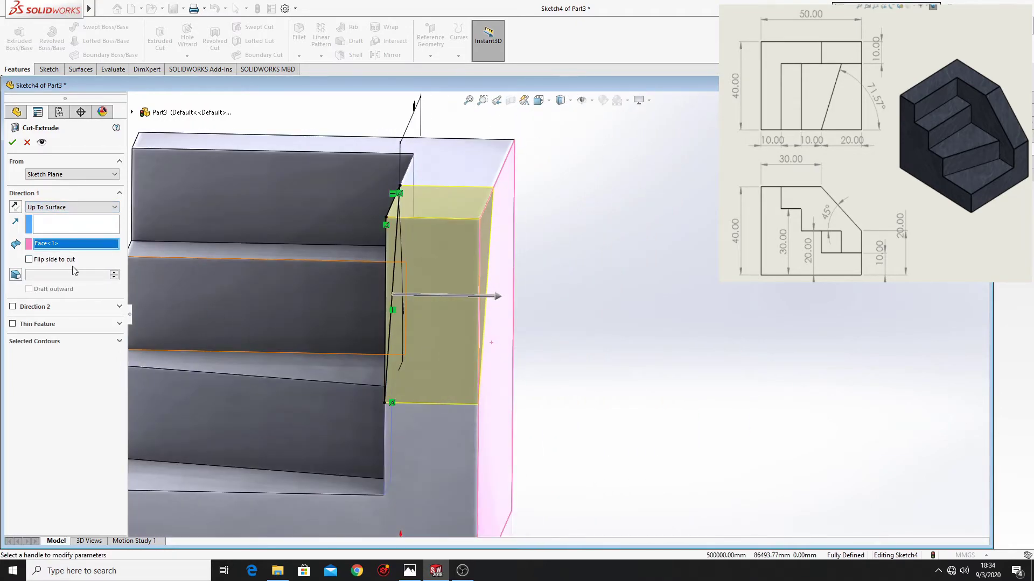
pyautogui.click(13, 142)
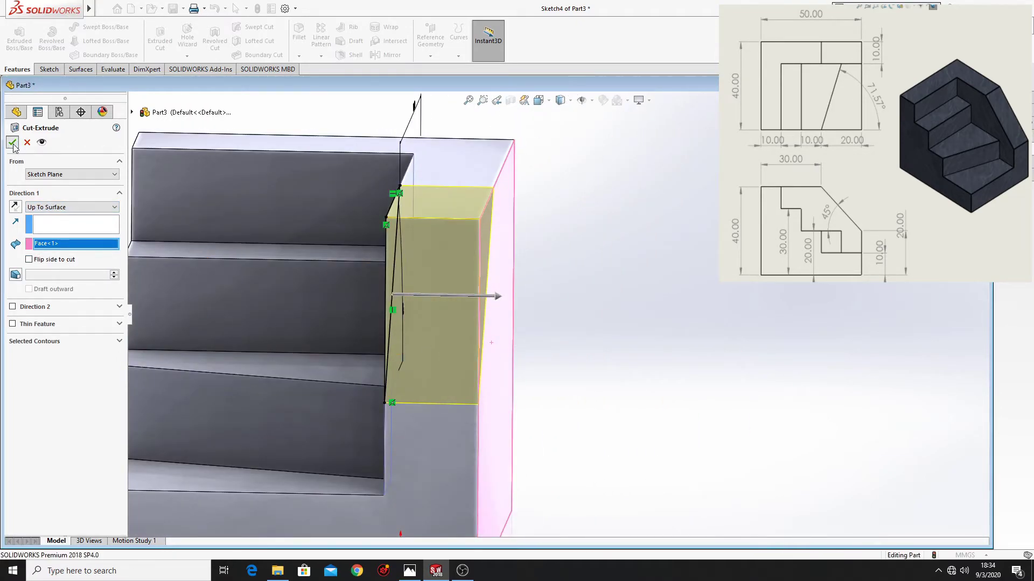
pyautogui.moveTo(563, 261)
pyautogui.mouseDown(button='middle')
pyautogui.moveTo(702, 364)
pyautogui.moveTo(692, 410)
pyautogui.moveTo(637, 444)
pyautogui.moveTo(593, 411)
pyautogui.moveTo(480, 393)
pyautogui.moveTo(480, 382)
pyautogui.moveTo(507, 407)
pyautogui.mouseUp(button='middle')
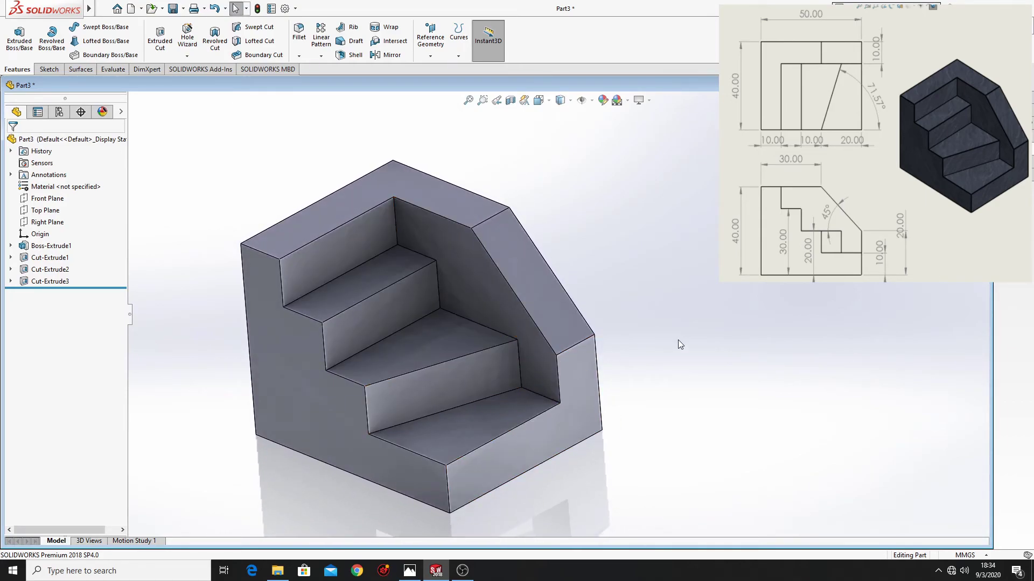
# - Apply the Stone > Architectural 'slate 2d' appearance to an angled face, extending it to the entire body
pyautogui.click(1026, 150)
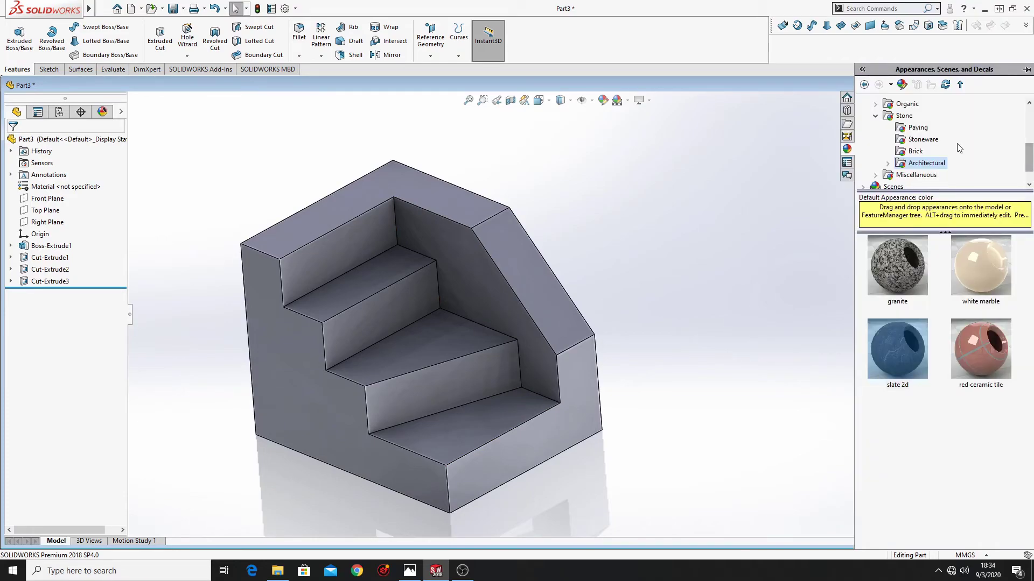
pyautogui.click(875, 116)
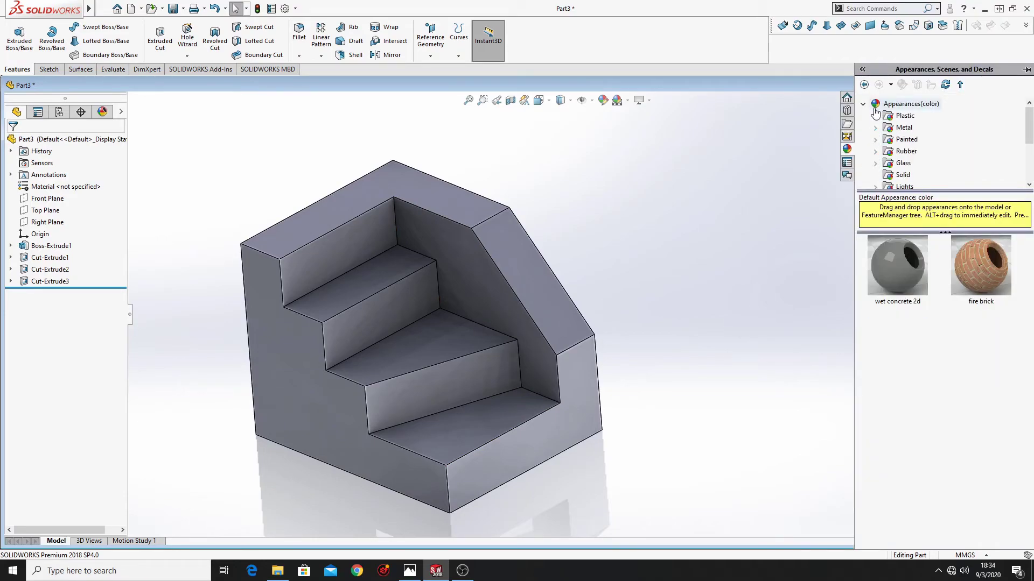
pyautogui.click(868, 107)
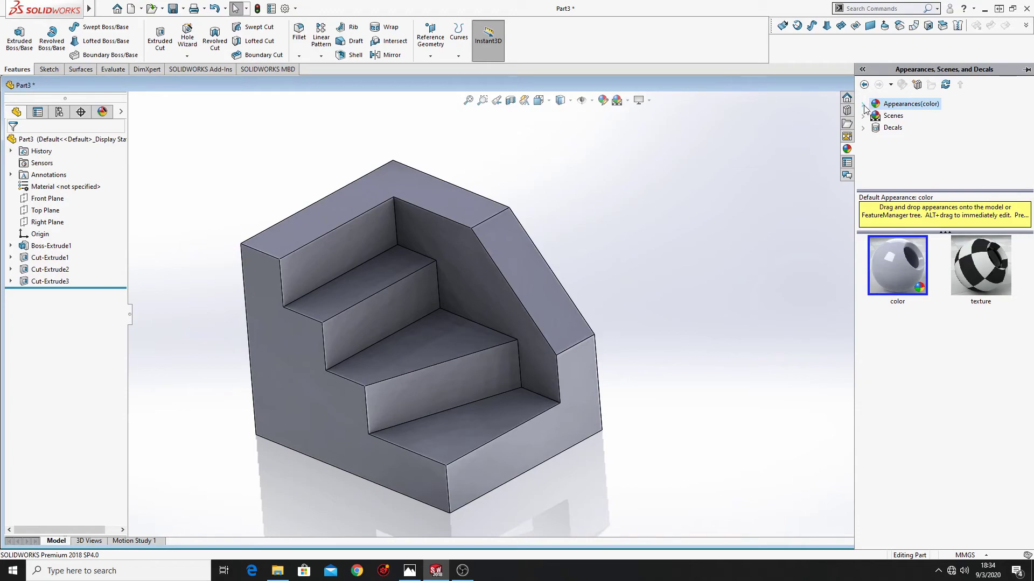
pyautogui.click(864, 104)
pyautogui.scroll(-2, 896, 174)
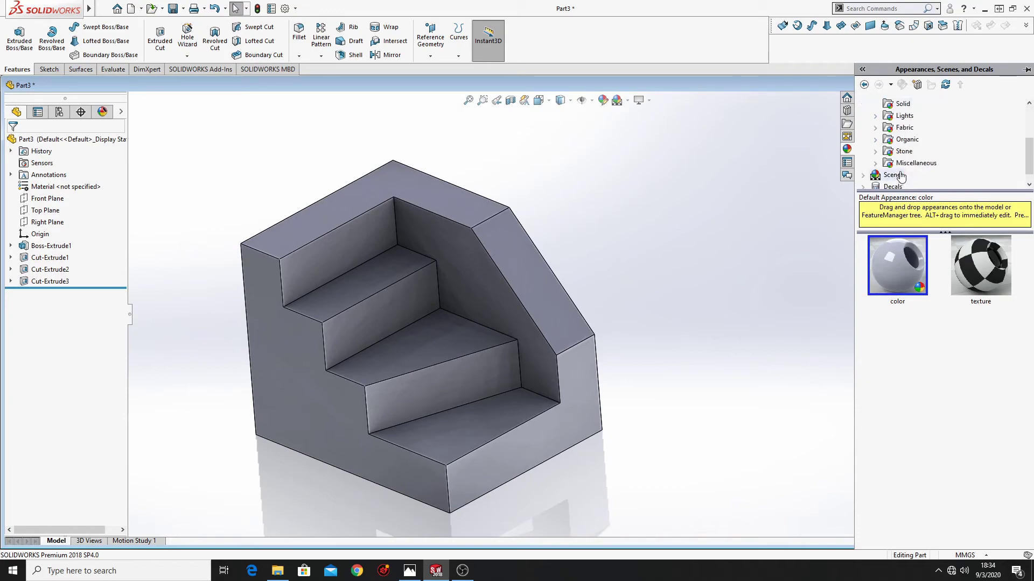
pyautogui.click(876, 150)
pyautogui.click(912, 178)
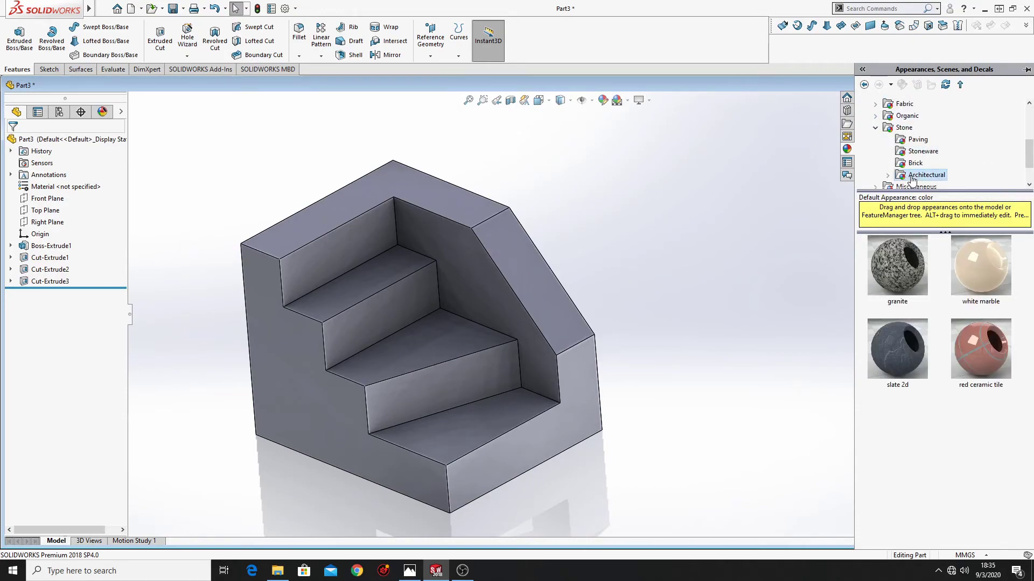
pyautogui.moveTo(897, 339)
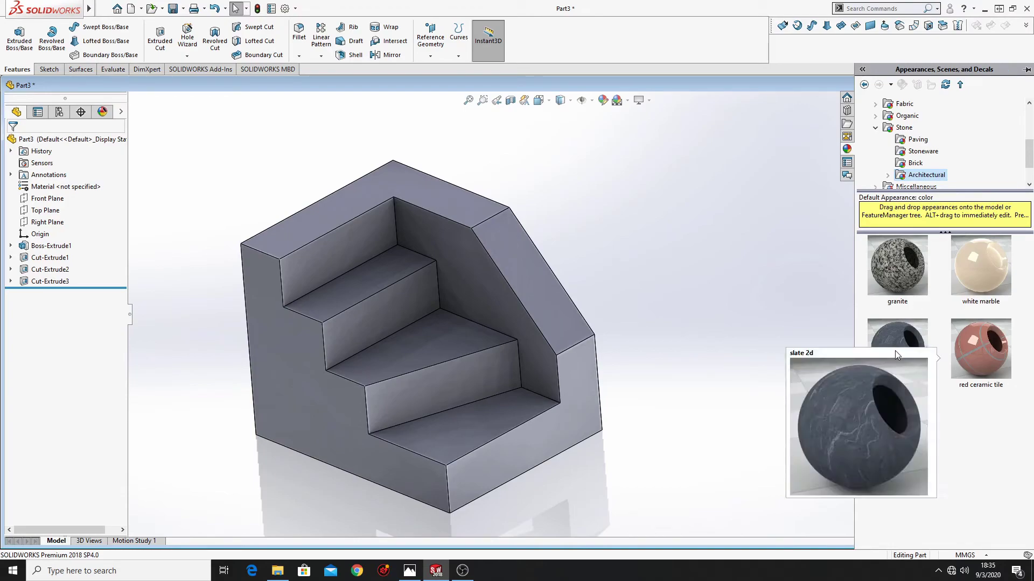
pyautogui.moveTo(899, 349); pyautogui.dragTo(557, 298)
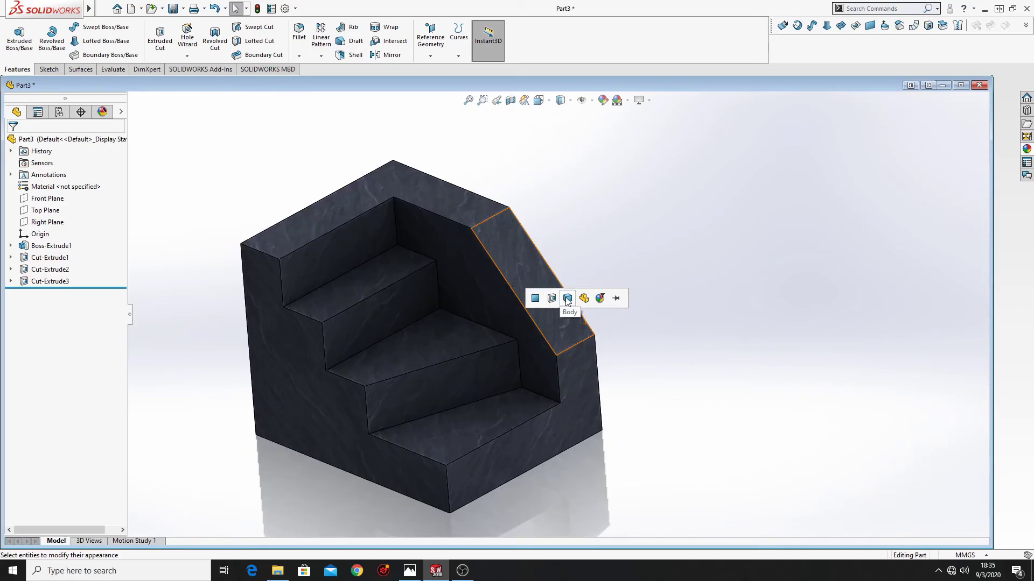
pyautogui.click(567, 299)
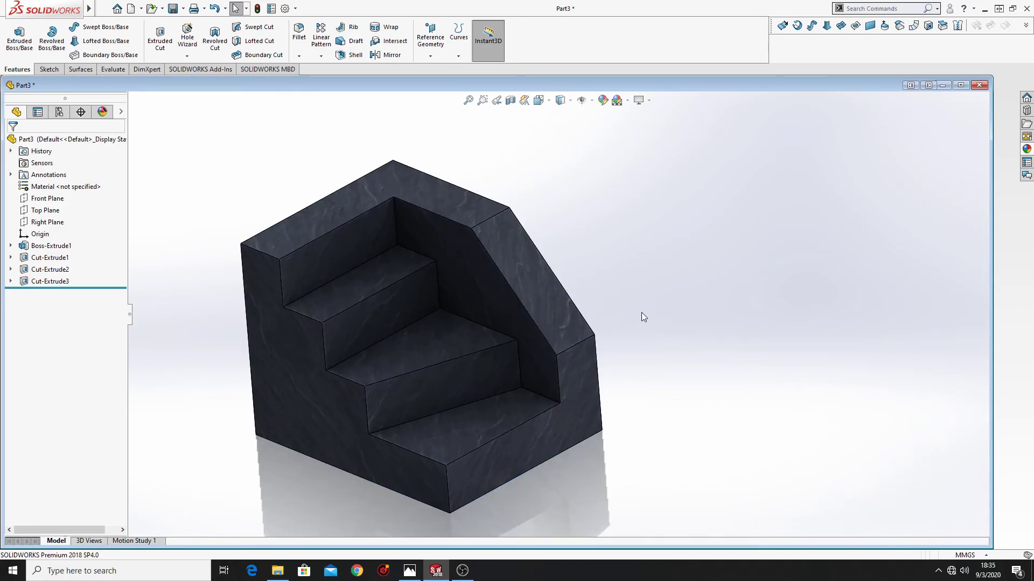
pyautogui.scroll(-2, 641, 315)
pyautogui.moveTo(641, 315)
pyautogui.keyDown('ctrl'); pyautogui.mouseDown(button='middle')
pyautogui.moveTo(593, 323)
pyautogui.moveTo(611, 355)
pyautogui.mouseUp(button='middle'); pyautogui.keyUp('ctrl')
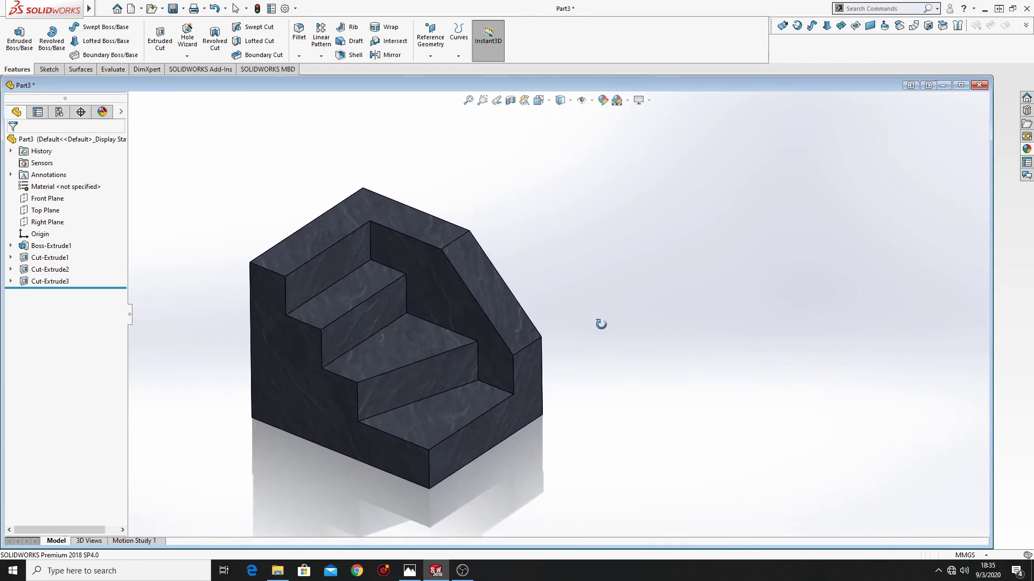